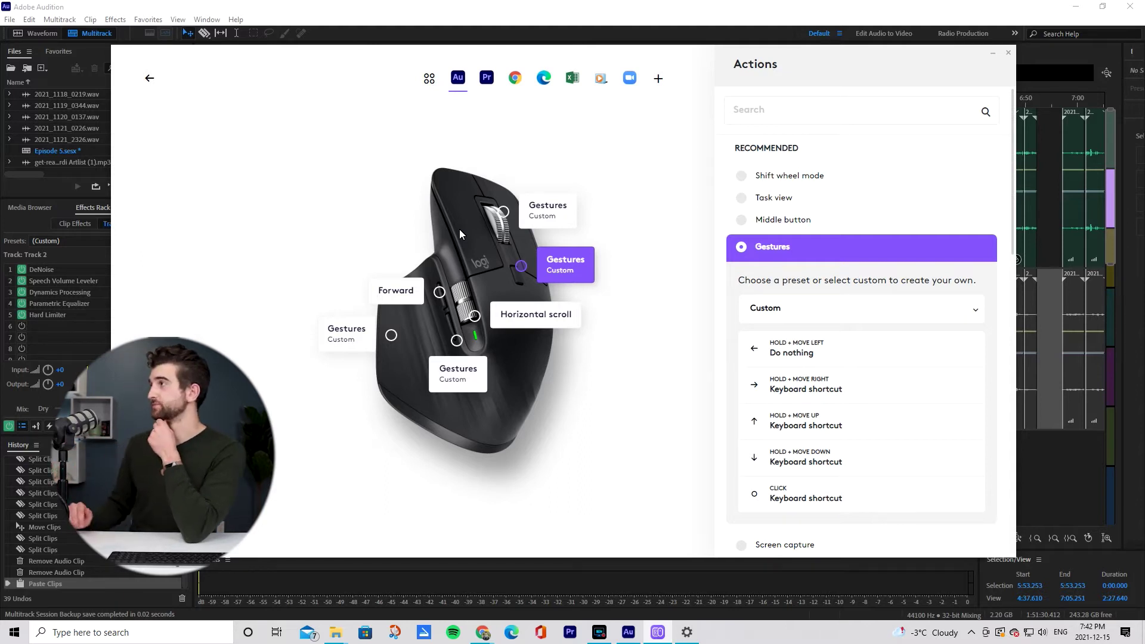
Open the Select Applications list in Logitech Options+ to add an app-specific profile.
left_click(659, 78)
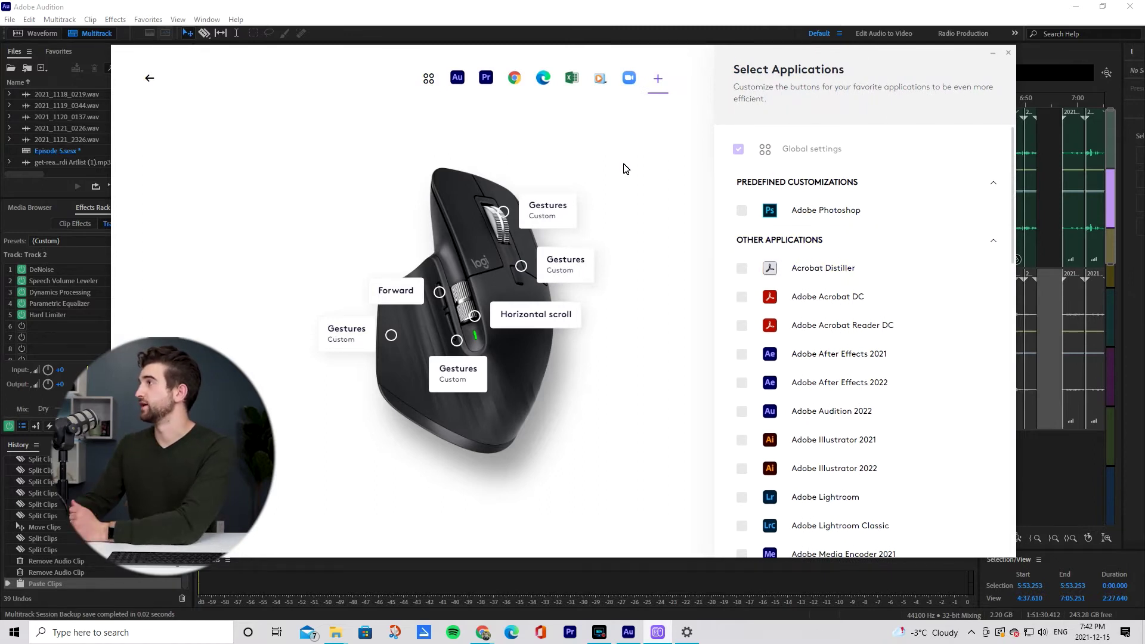
Check the Audition 2021 custom gesture mapping click to V, then bring Audition forward.
left_click(515, 266)
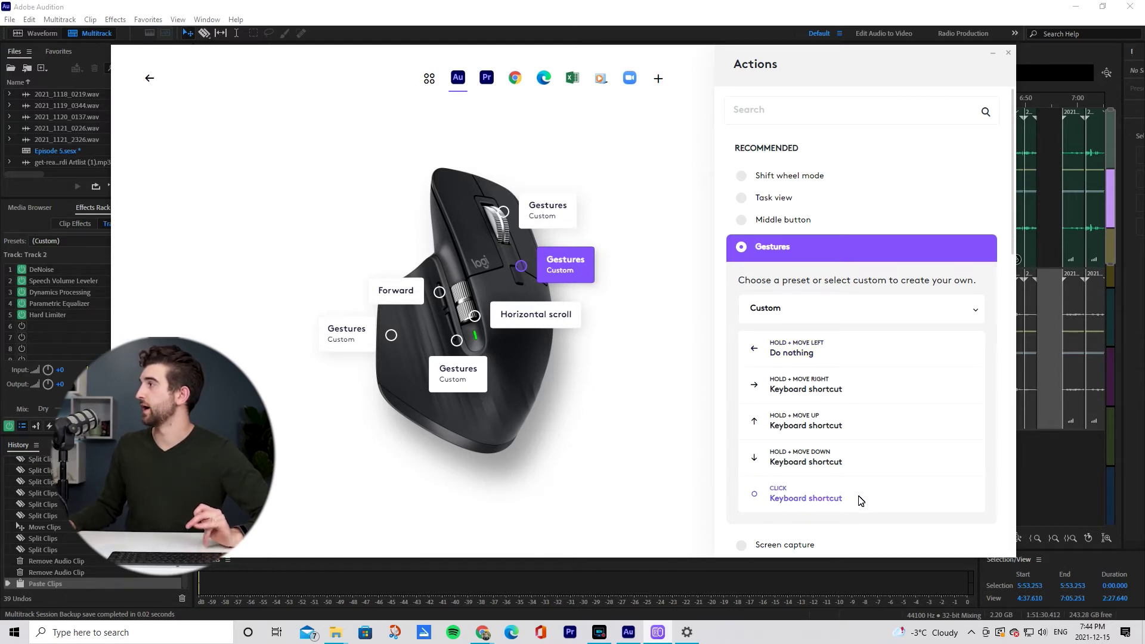
left_click(811, 486)
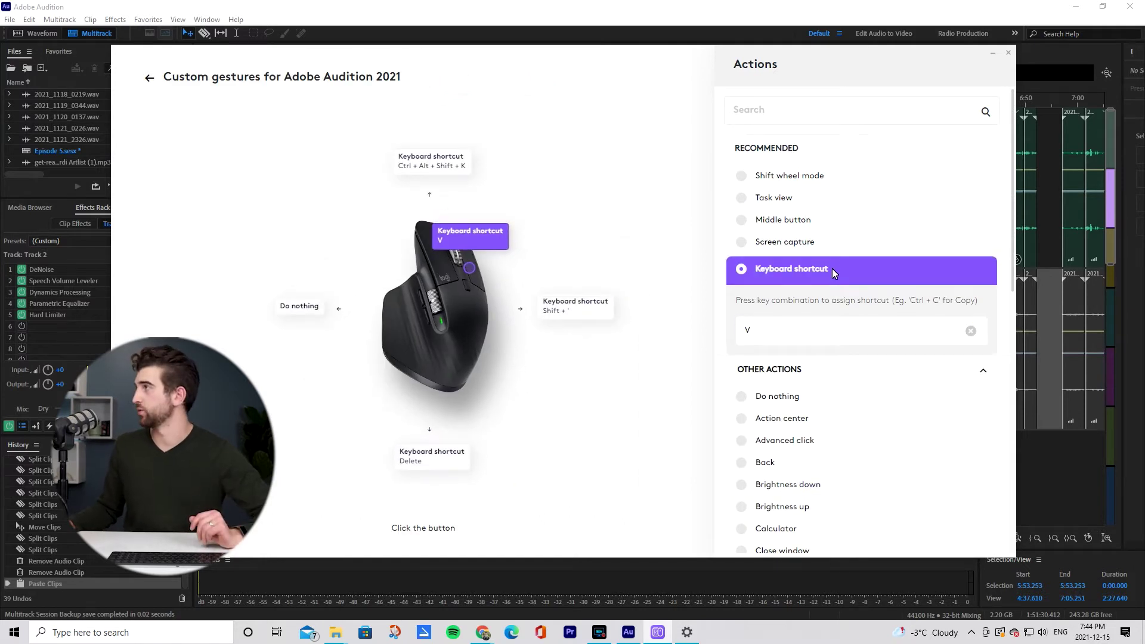
left_click(1045, 71)
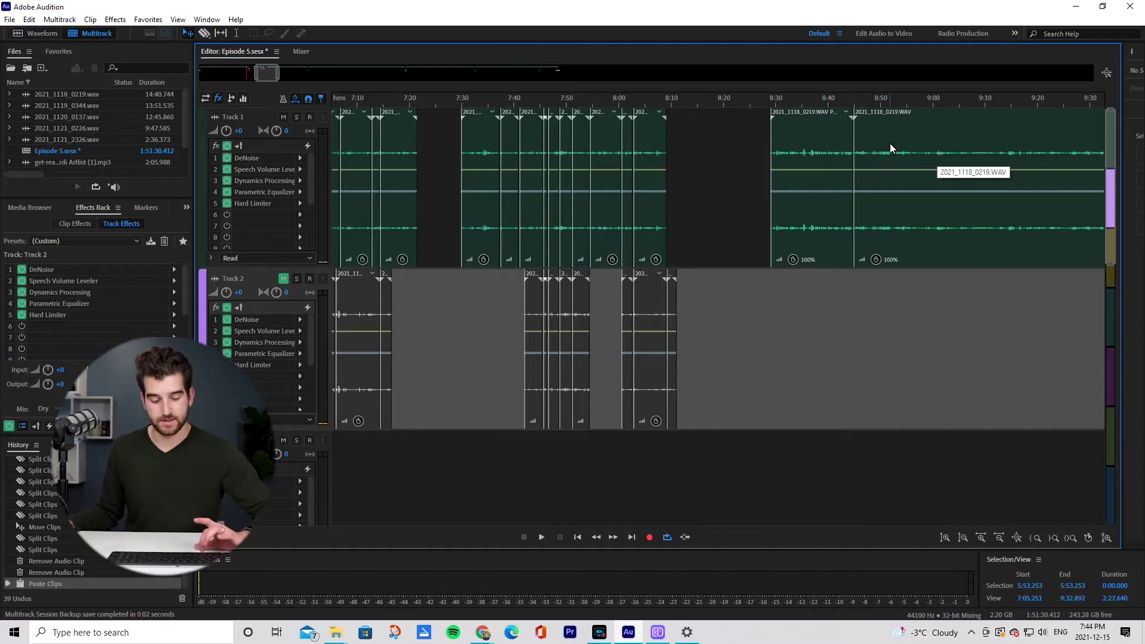
Split the 2021_1118_0219.WAV clip on Track 1 at 8:53.817 with Ctrl+K.
left_click(901, 103)
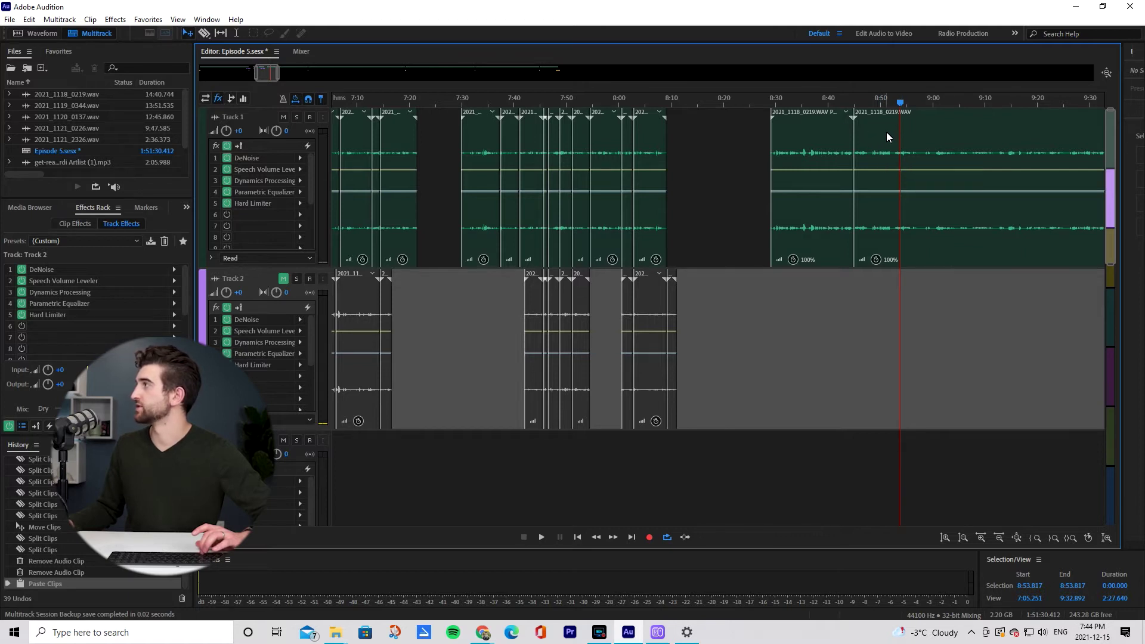
key("ctrl+k")
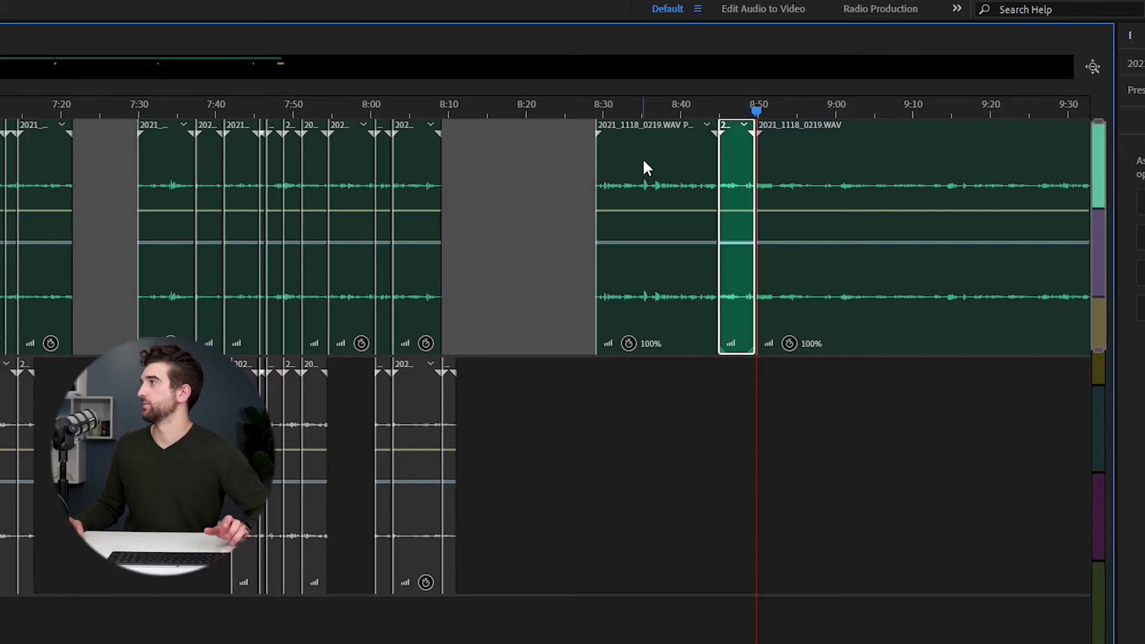
left_click(677, 157)
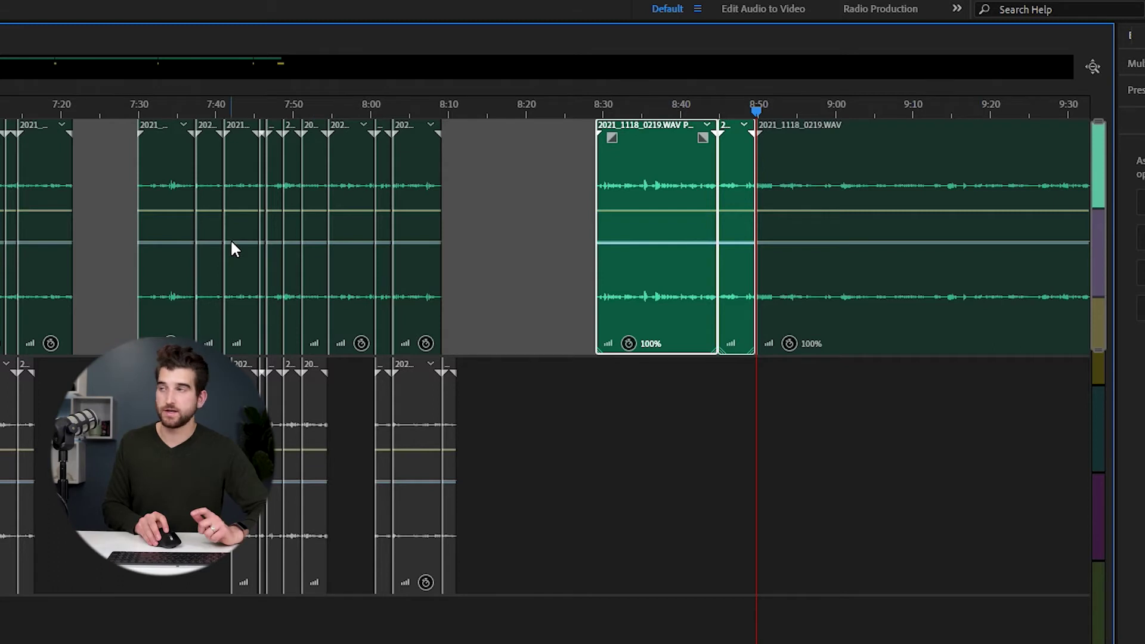
key("Delete")
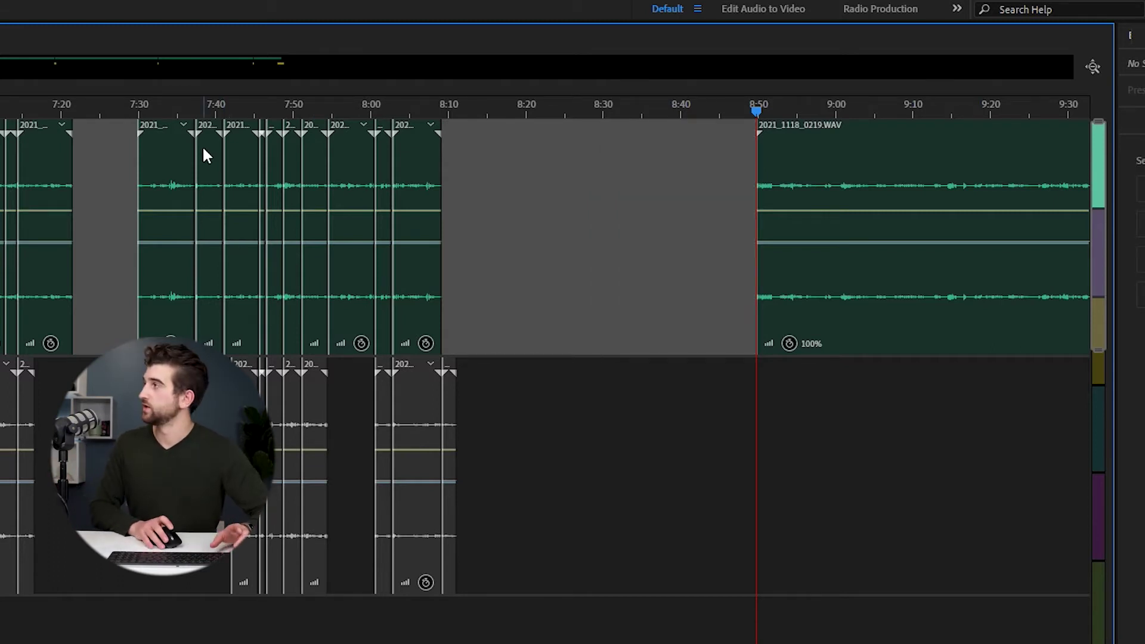
key("ctrl+z")
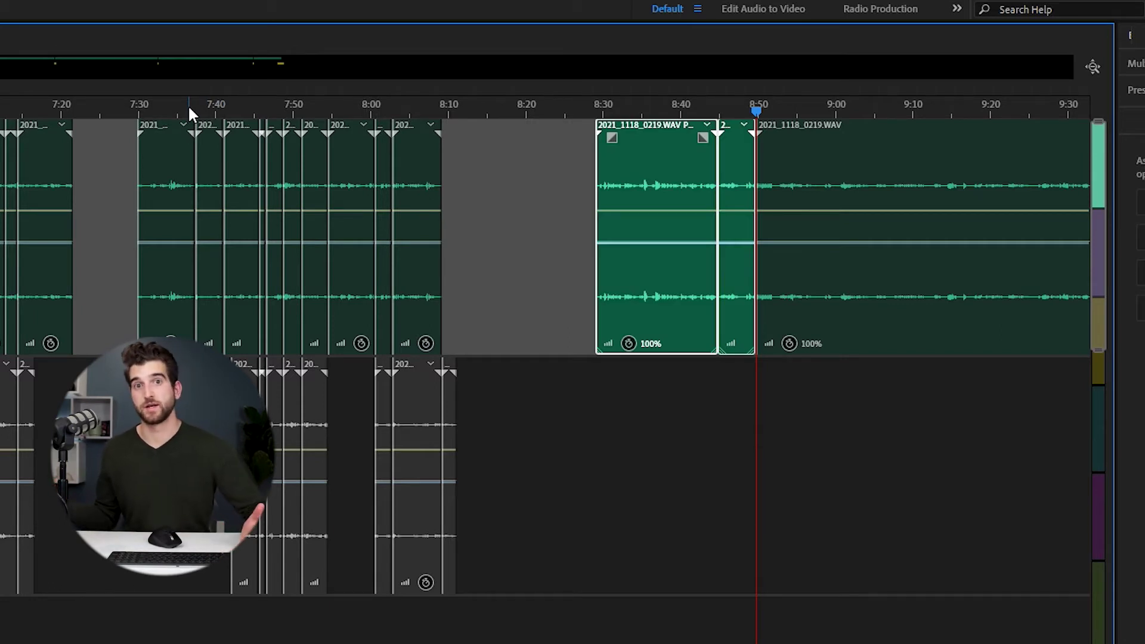
left_click(651, 113)
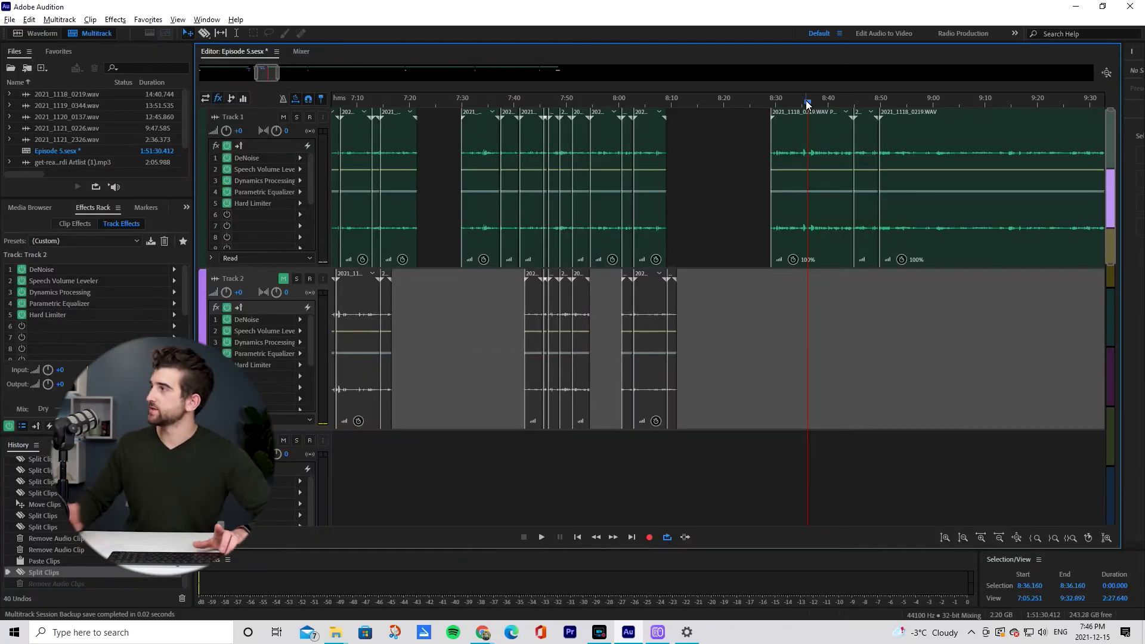
Zoom in near 8:05, split the Track 1 clip with the Razor tool, and undo an accidental move.
left_click(982, 538)
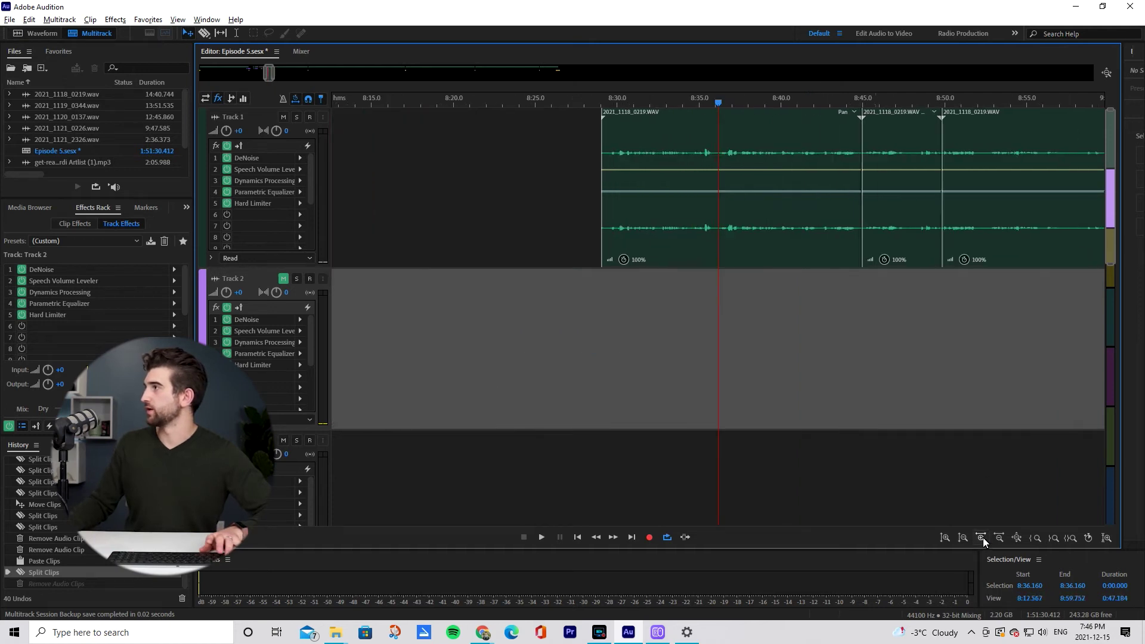
scroll(733, 255, "left", 2)
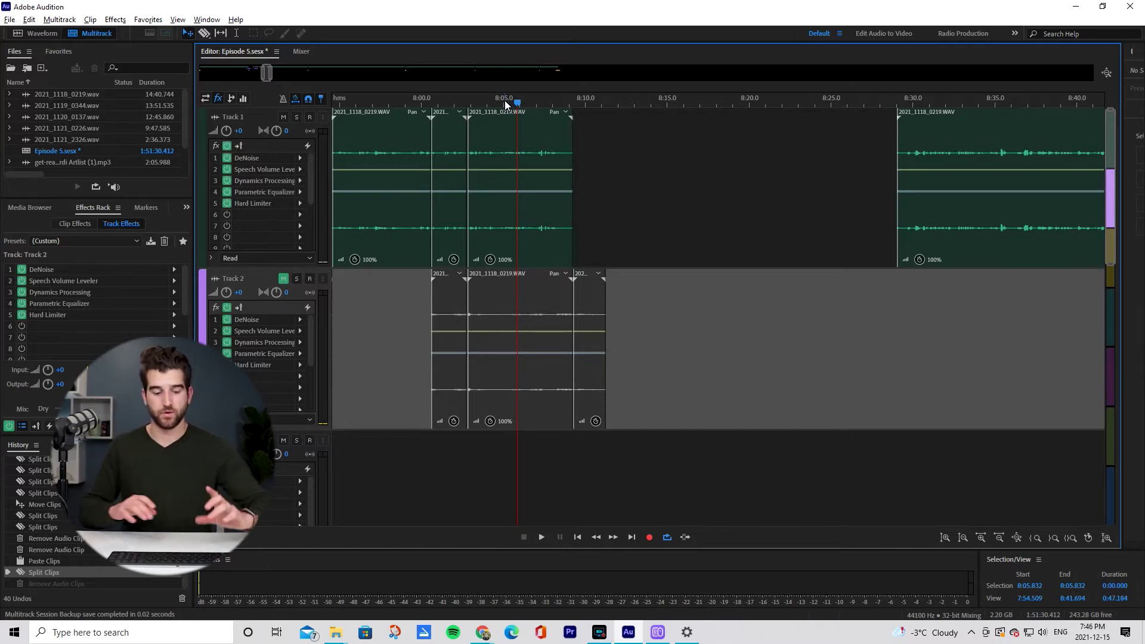
key("r")
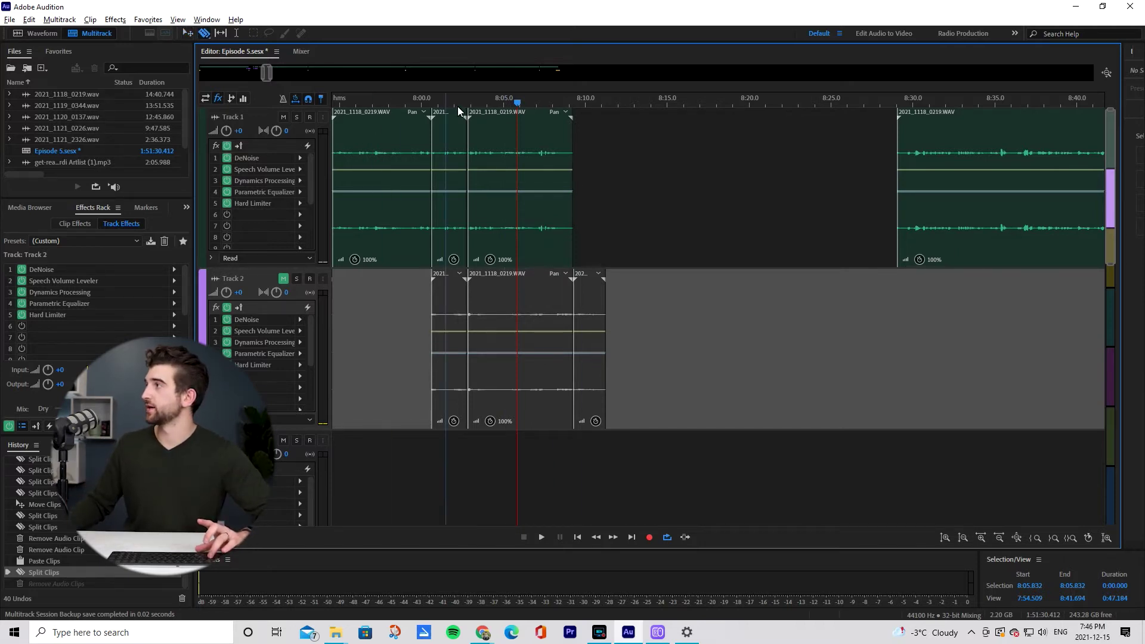
left_click(495, 101)
left_click(535, 120)
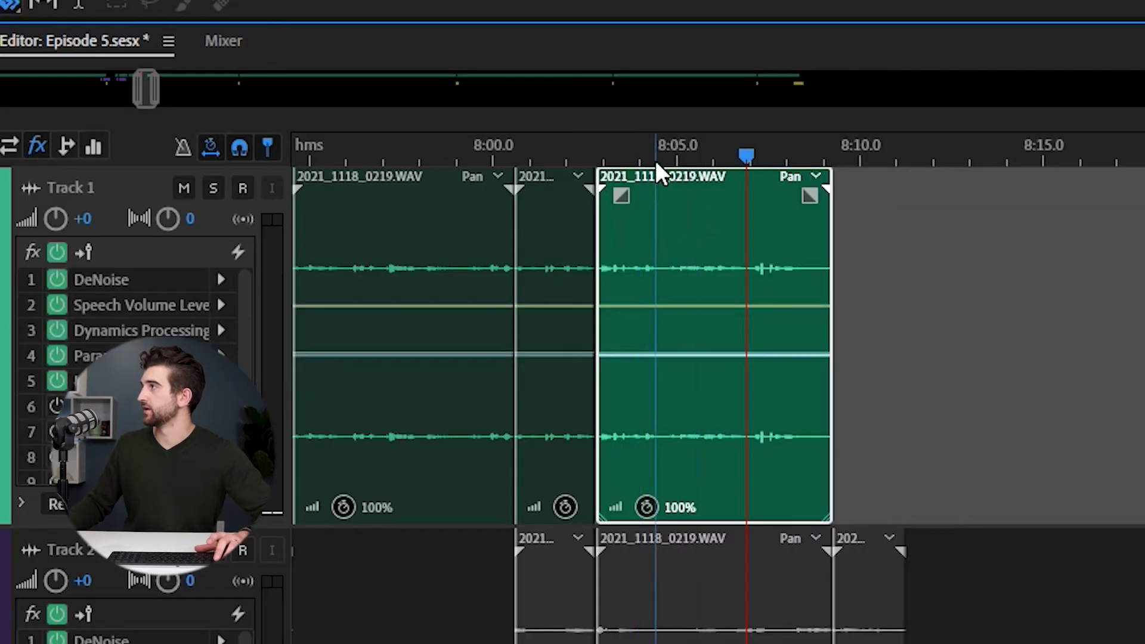
left_click(662, 153)
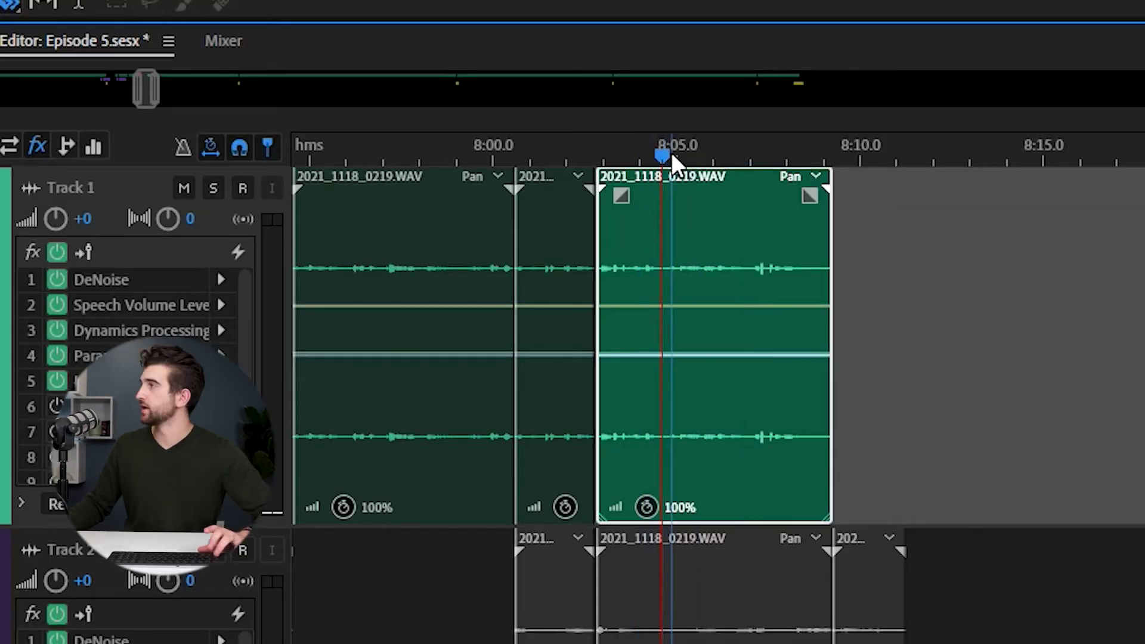
left_click(663, 263)
left_click_drag(676, 200, 738, 201)
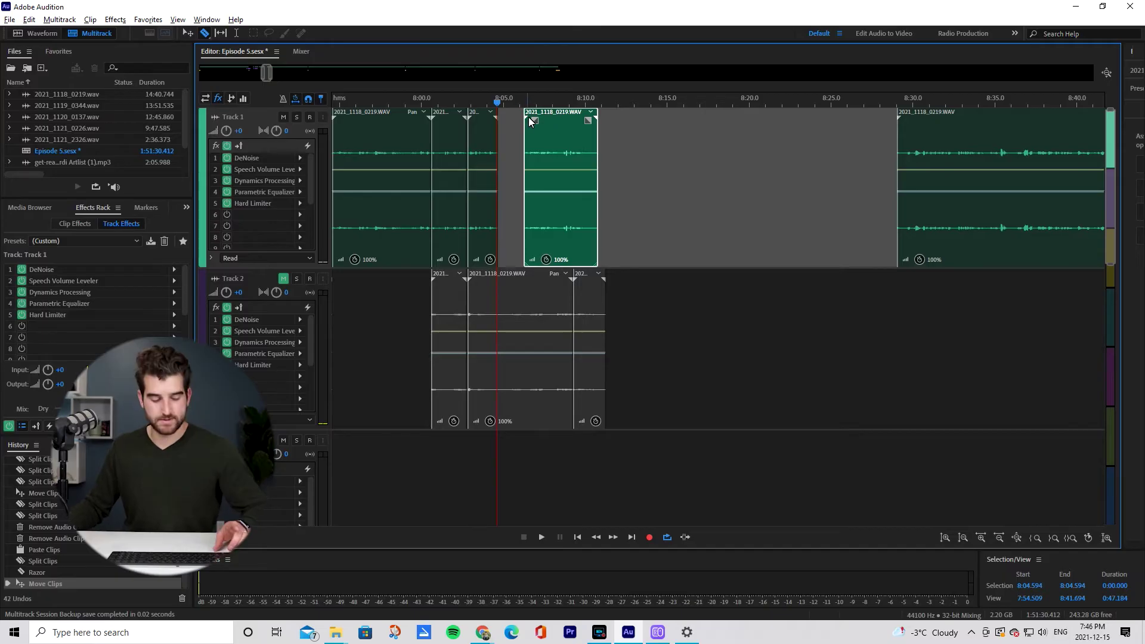
key("ctrl+z")
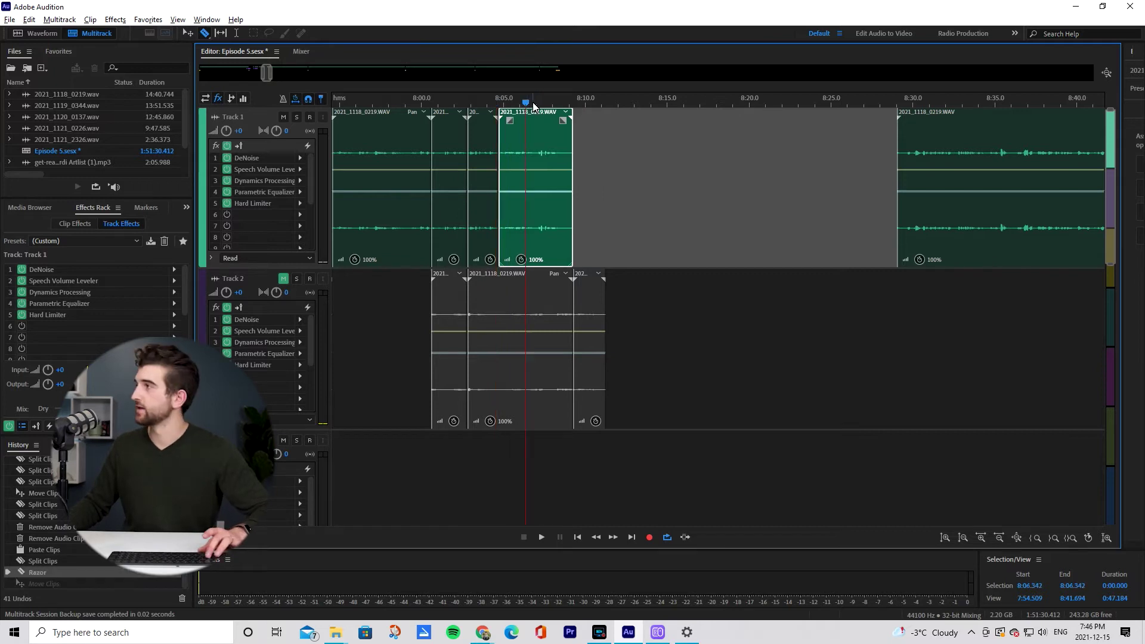
key("space")
key("space")
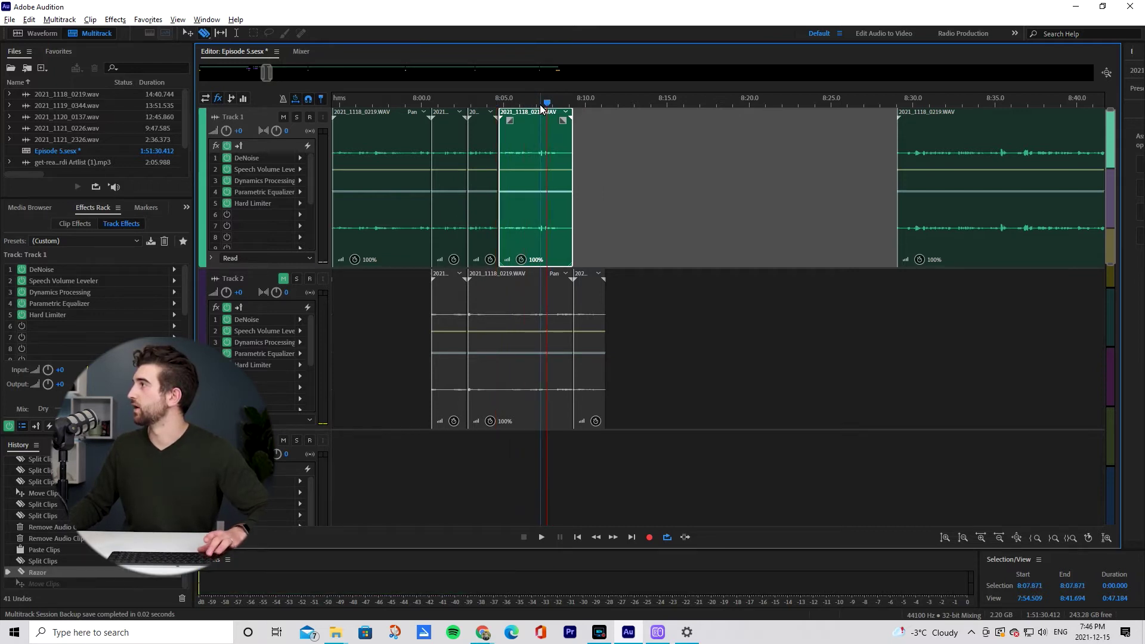
Make three more cuts in the Track 1 clip near 8:04–8:08 and select the short piece.
left_click(547, 144)
left_click(530, 146)
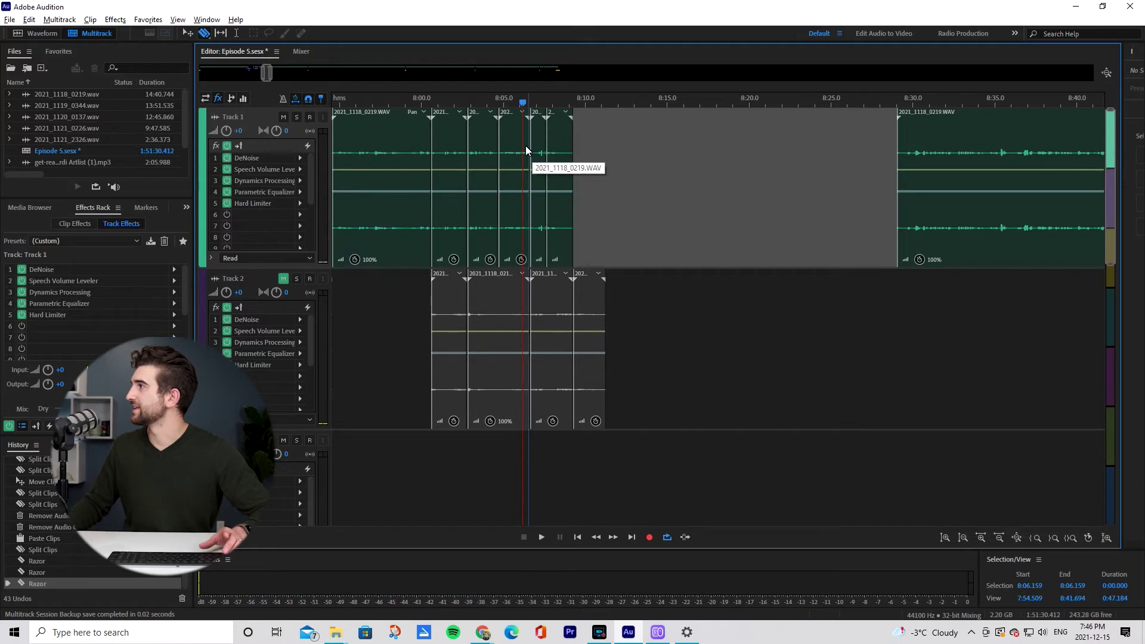
left_click(521, 142)
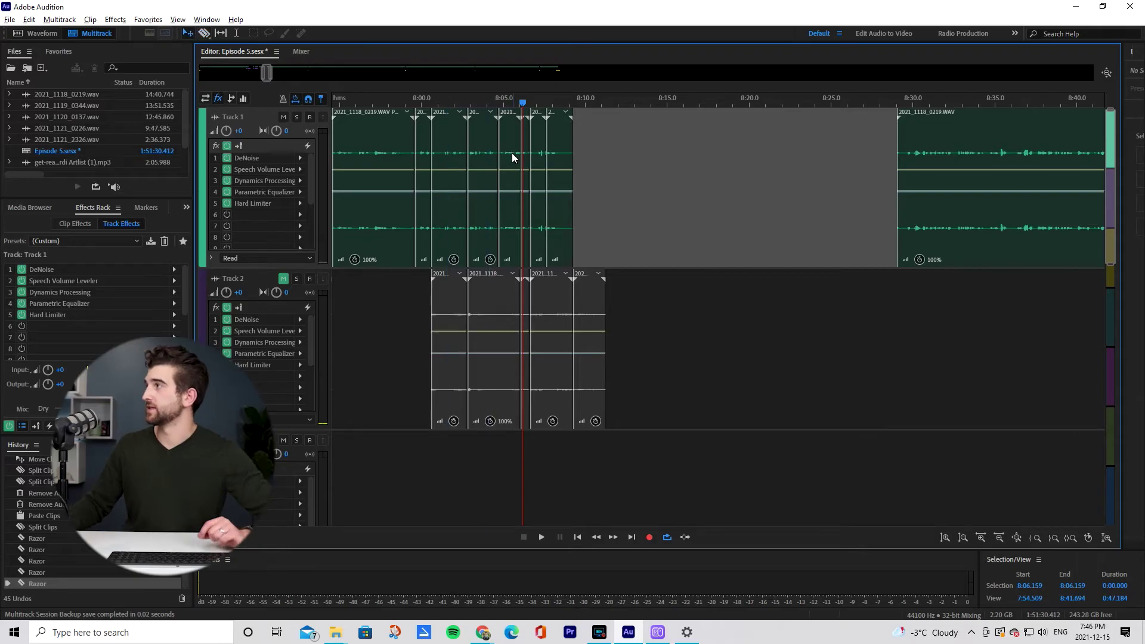
left_click(484, 114)
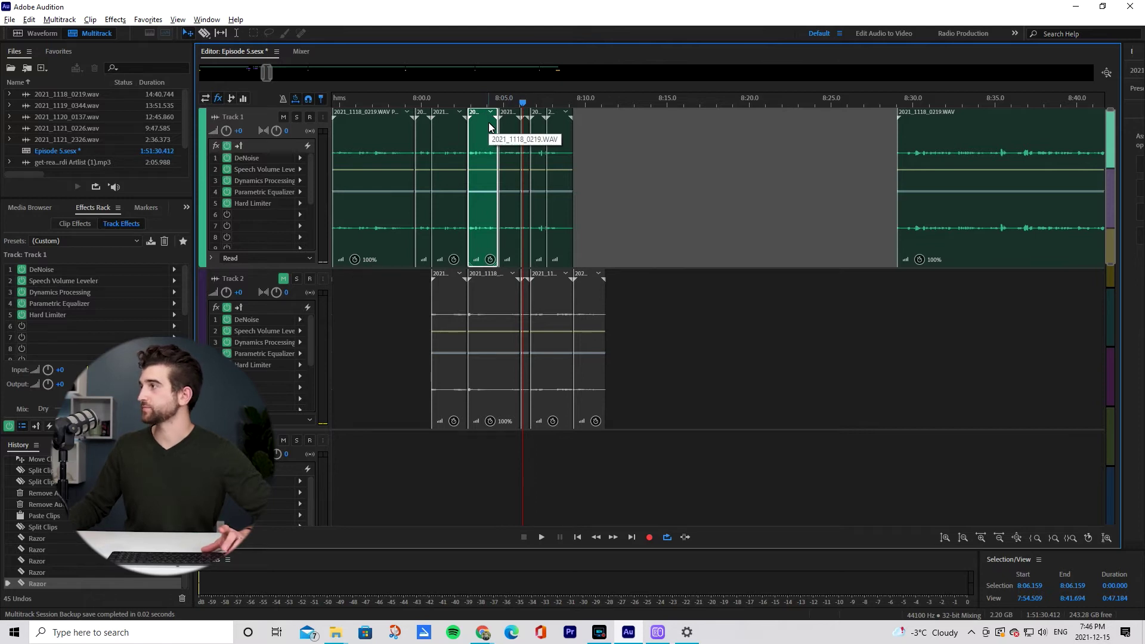
left_click(598, 632)
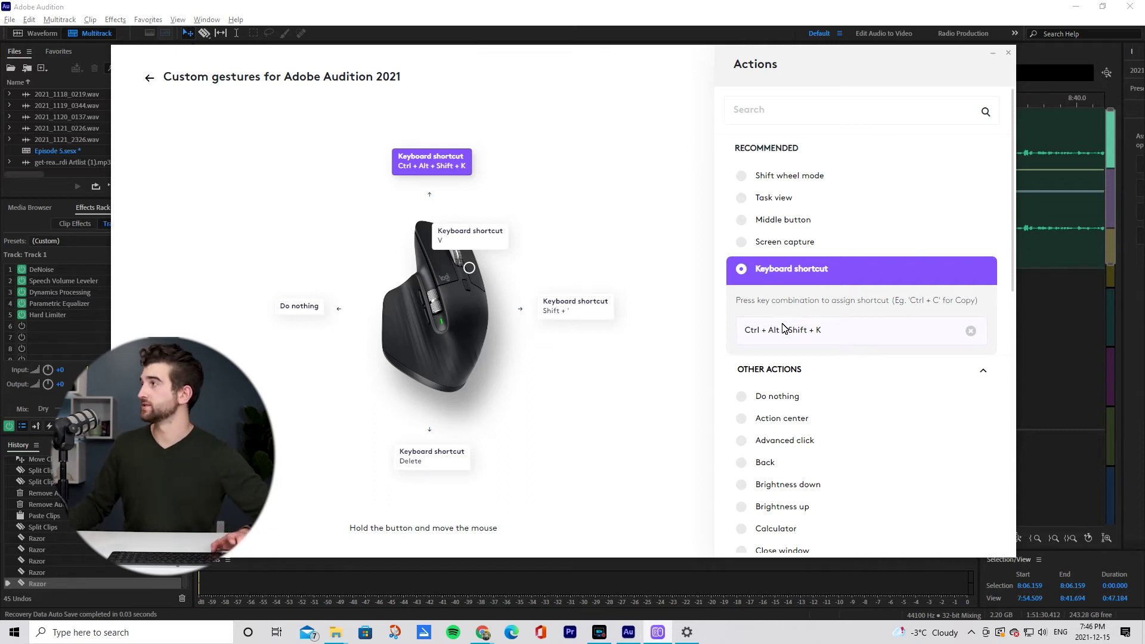
left_click(1069, 344)
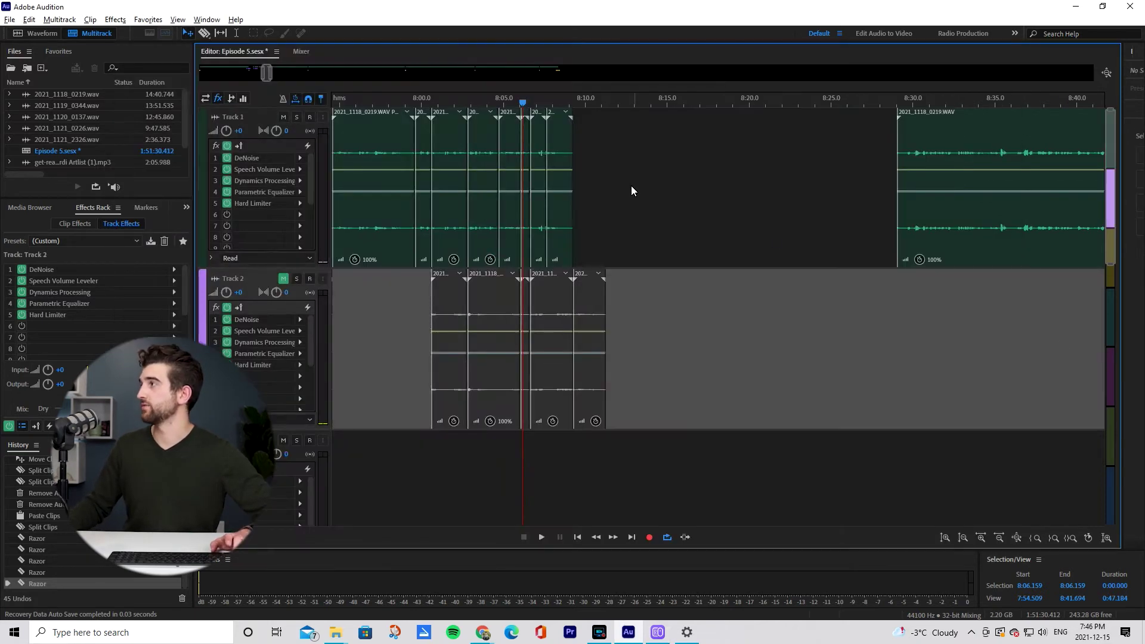
Split both tracks at about 8:03.9 and 8:01.834, then drag a Track 2 piece onto Track 3.
left_click(980, 539)
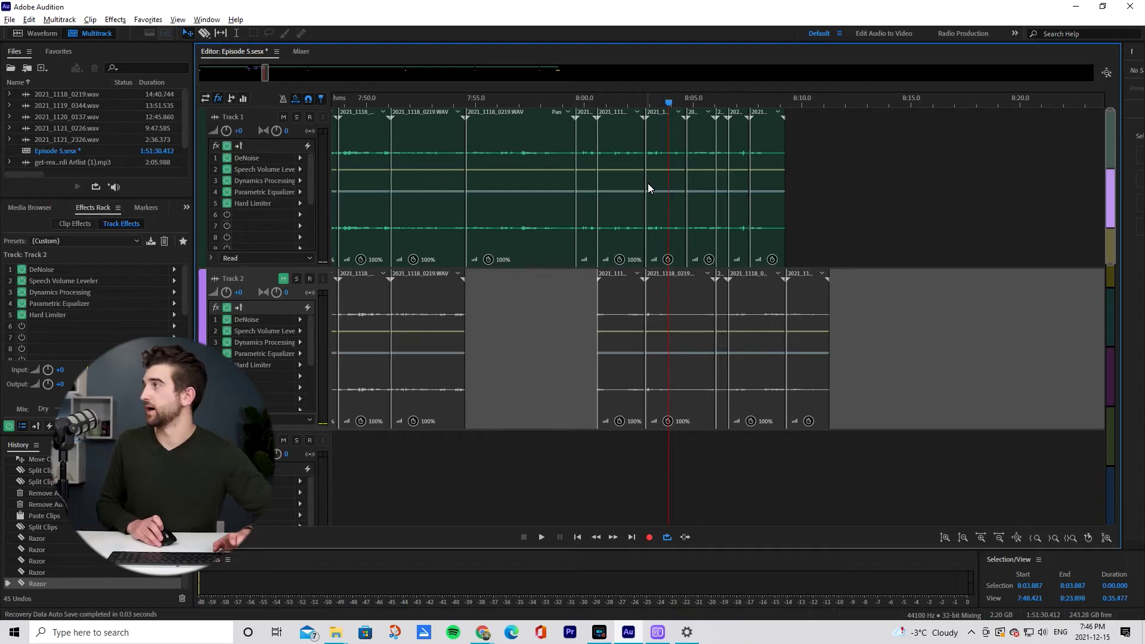
key("ctrl+k")
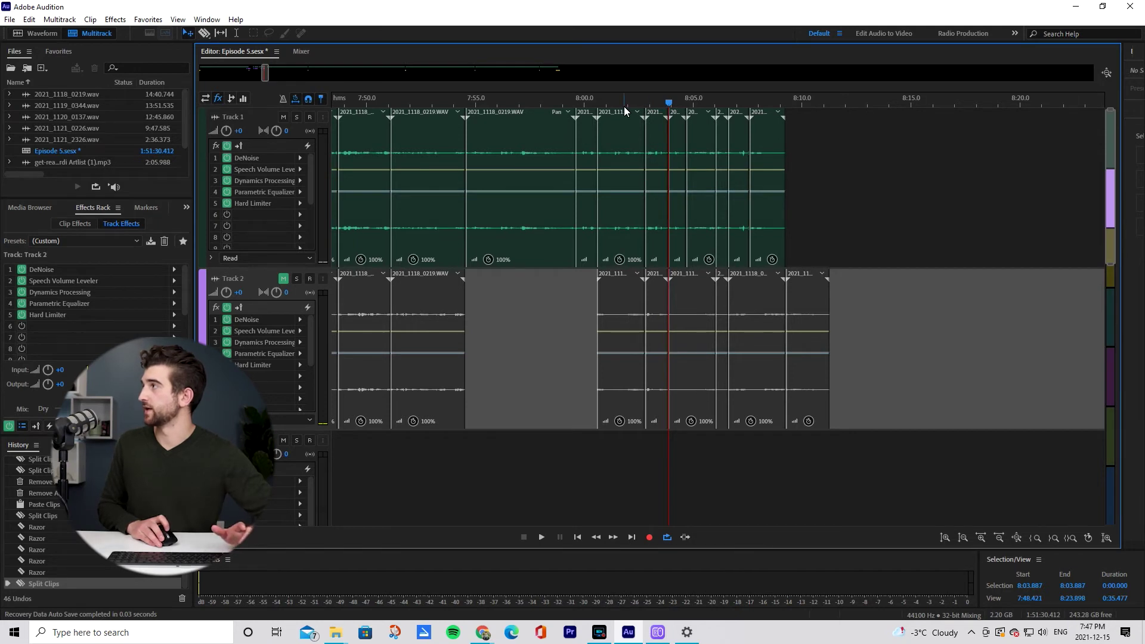
left_click(624, 113)
key("ctrl+k")
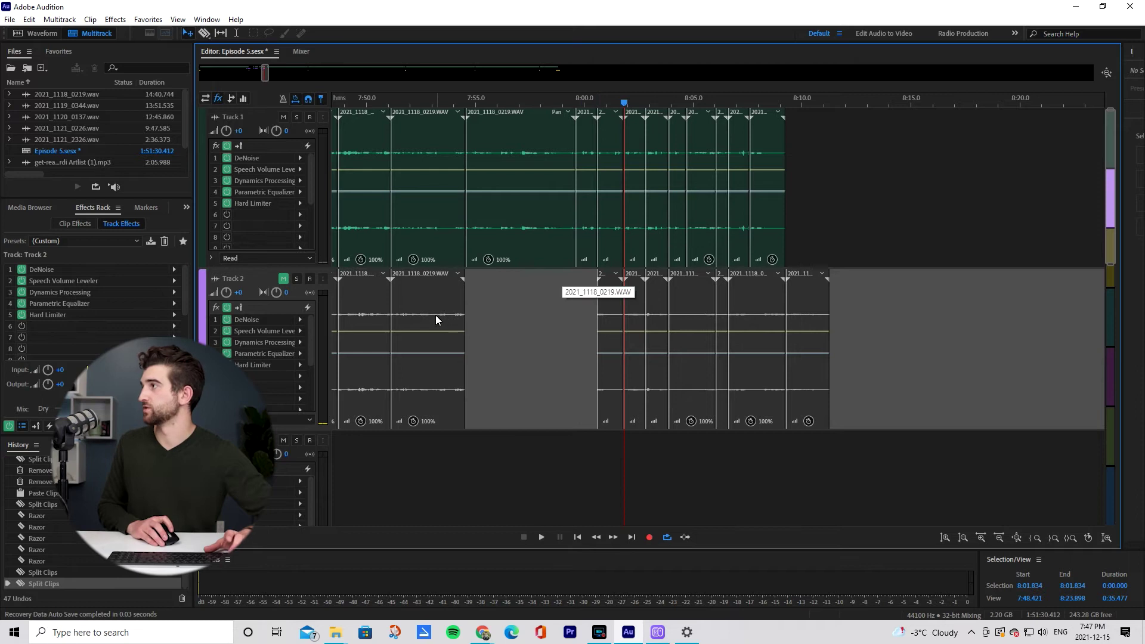
left_click_drag(435, 315, 630, 483)
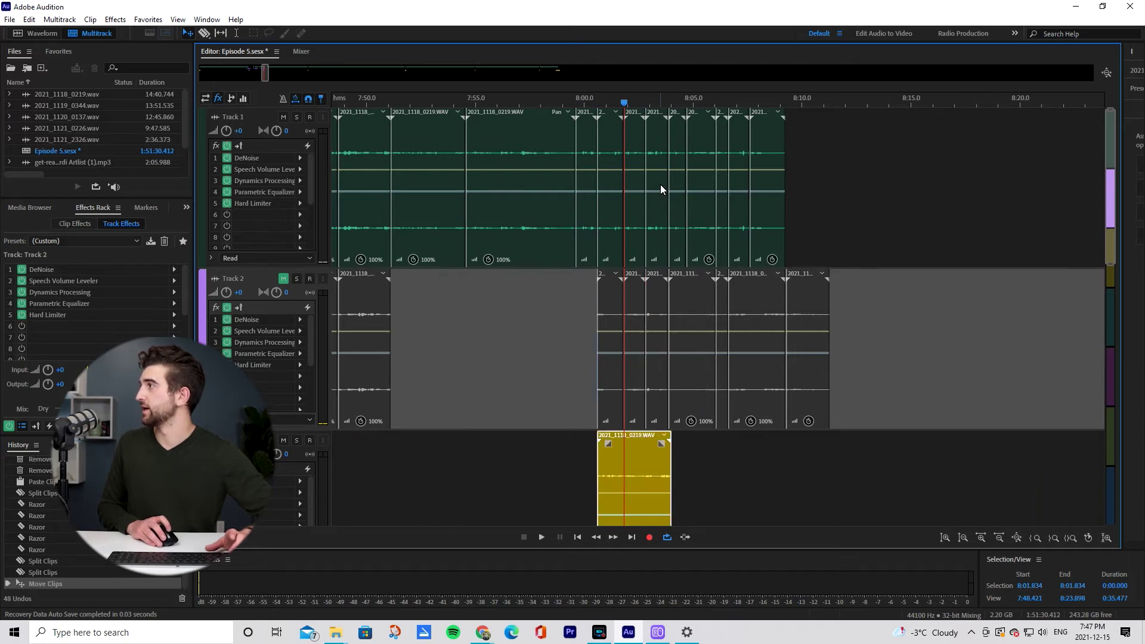
left_click(595, 338)
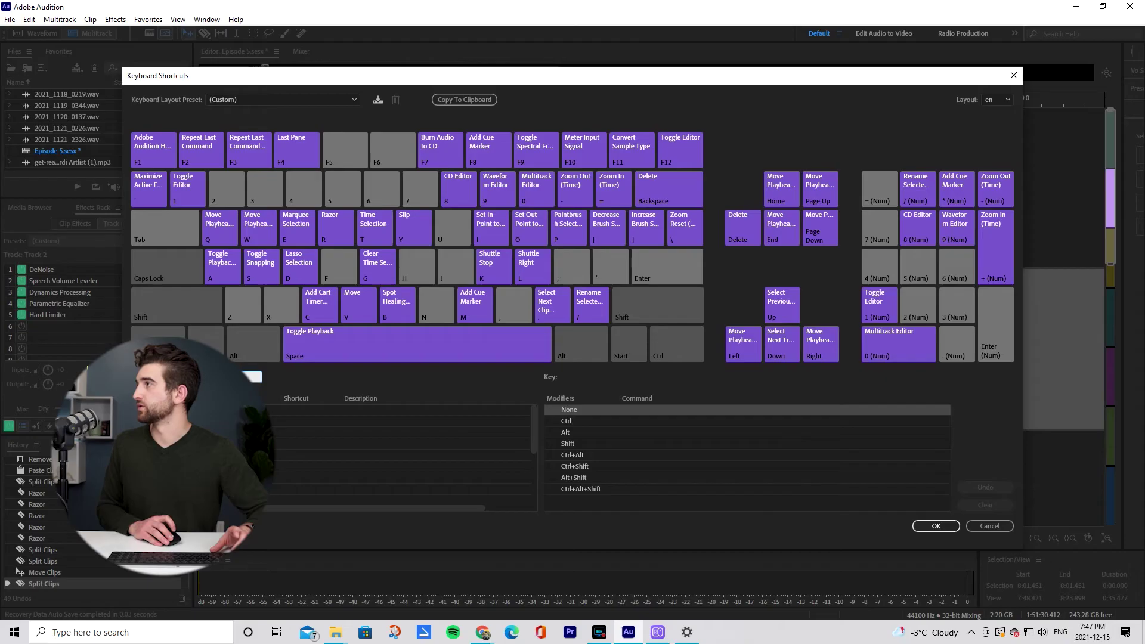
Show Ctrl+Alt+Shift shortcuts to find Split All Clips under Playhead on K.
key("ctrl")
left_click(231, 341)
left_click(167, 308)
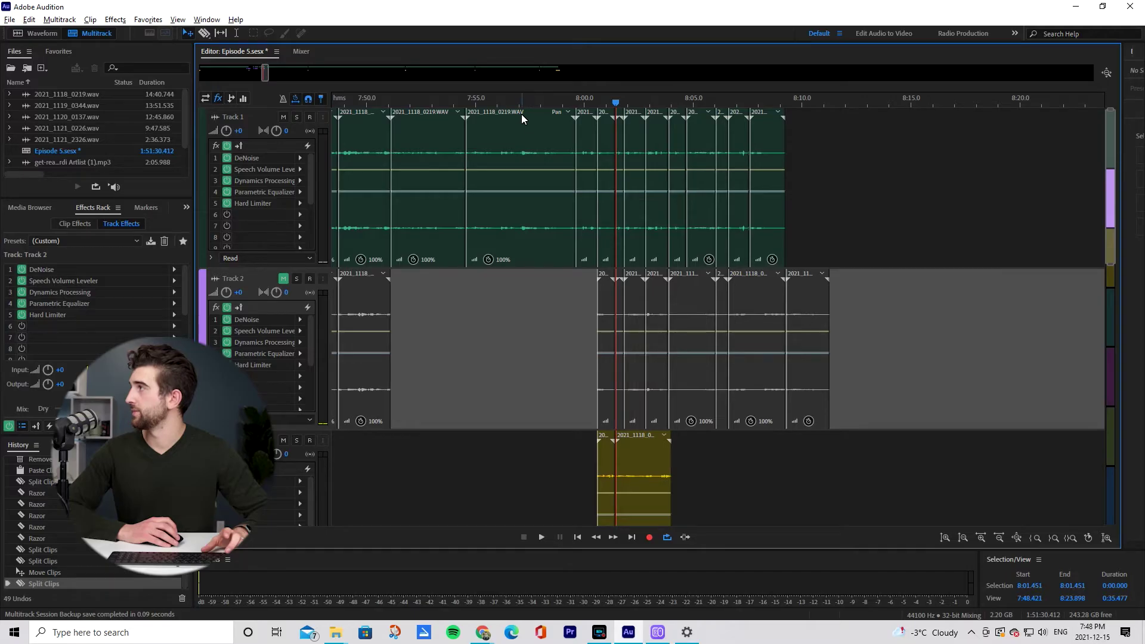
Delete the short clips at 7:57 on Tracks 1, 2 and 3.
left_click(520, 102)
left_click(621, 152)
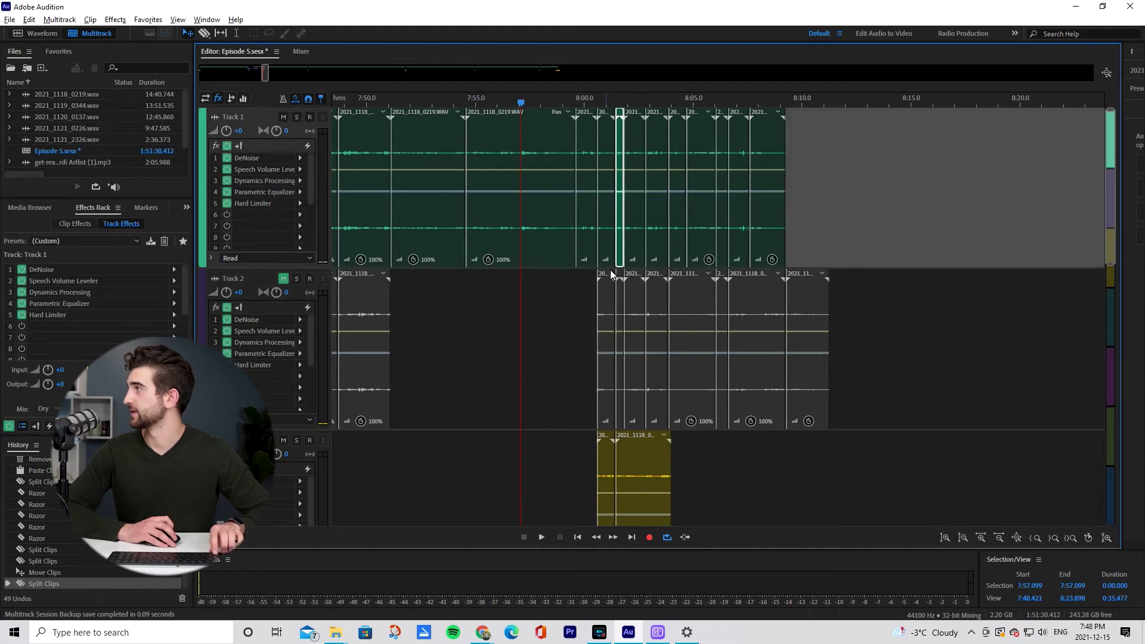
left_click(620, 285)
left_click(635, 438, "ctrl")
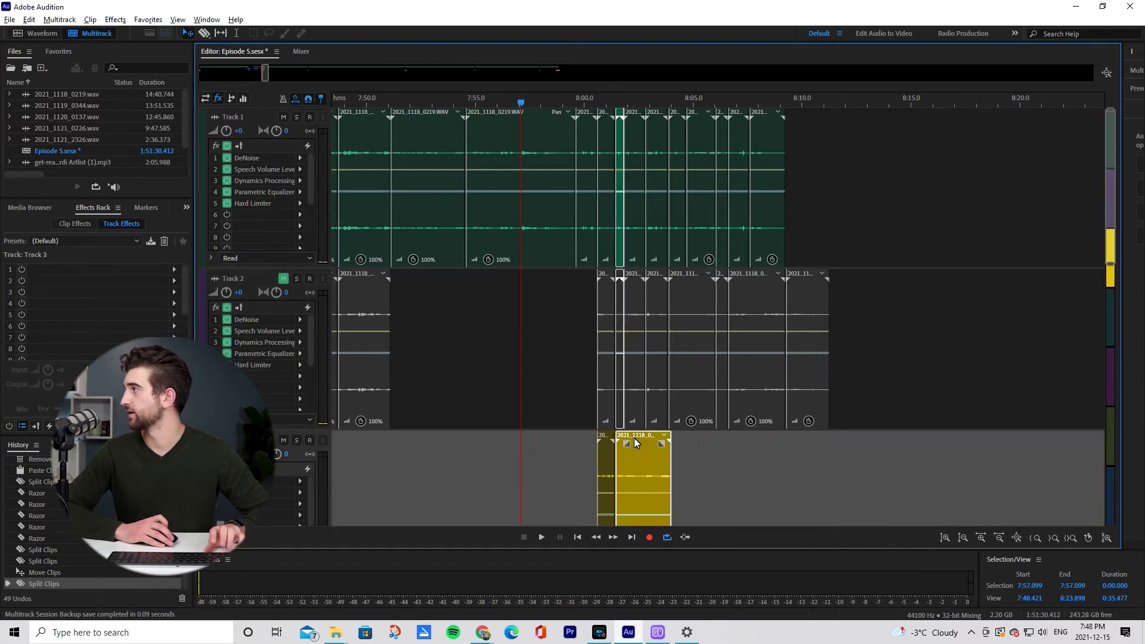
key("Delete")
Select the short Track 1 clip near 8:02 and set the playhead to 8:01.725.
left_click(631, 125)
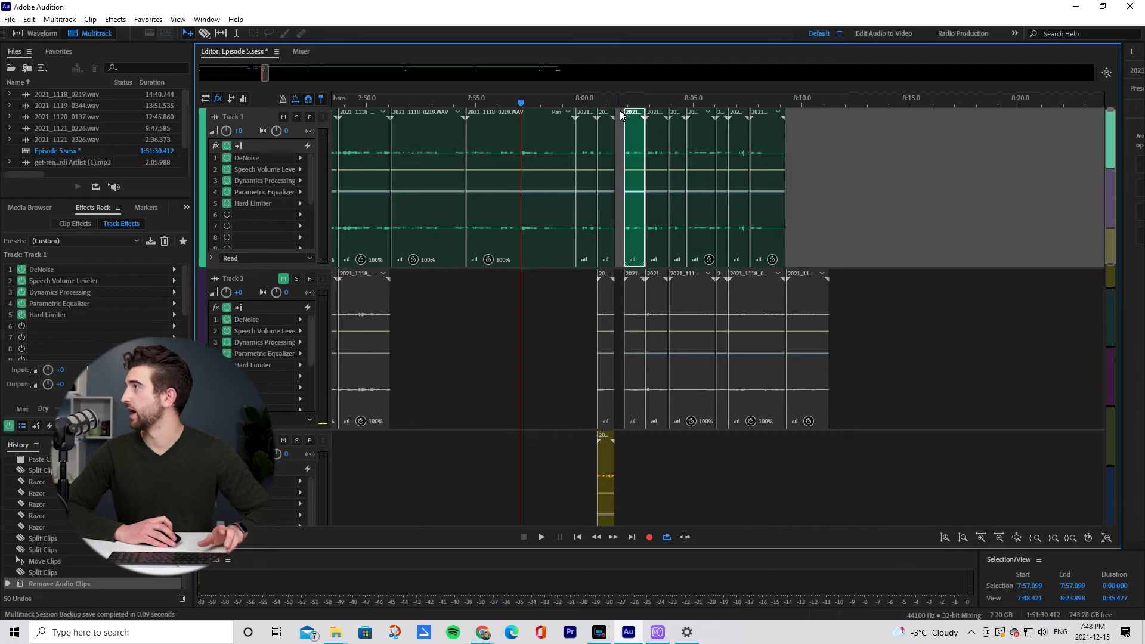
left_click(622, 105)
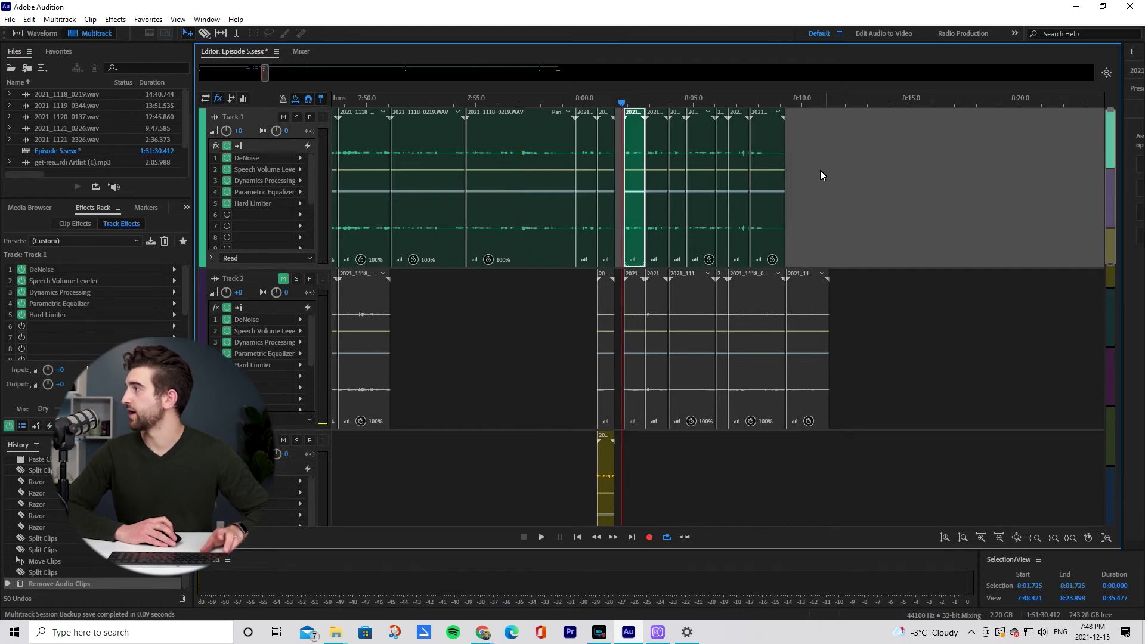
left_click(1000, 539)
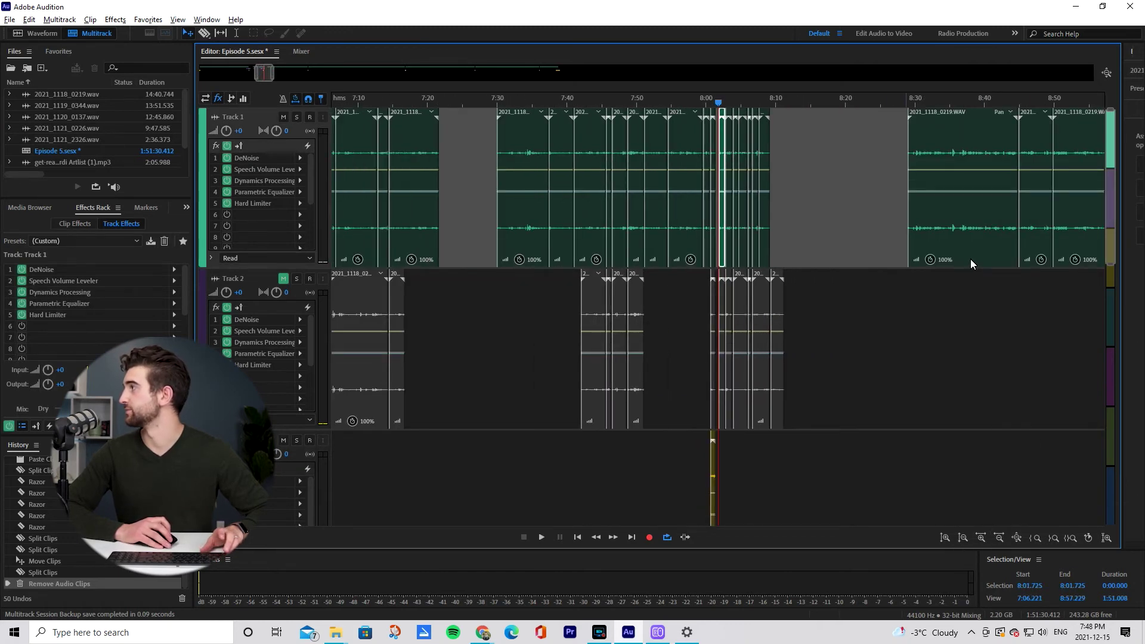
Zoom out to the whole session and slide the selected Track 1 clips left to close the gap.
left_click(1018, 540)
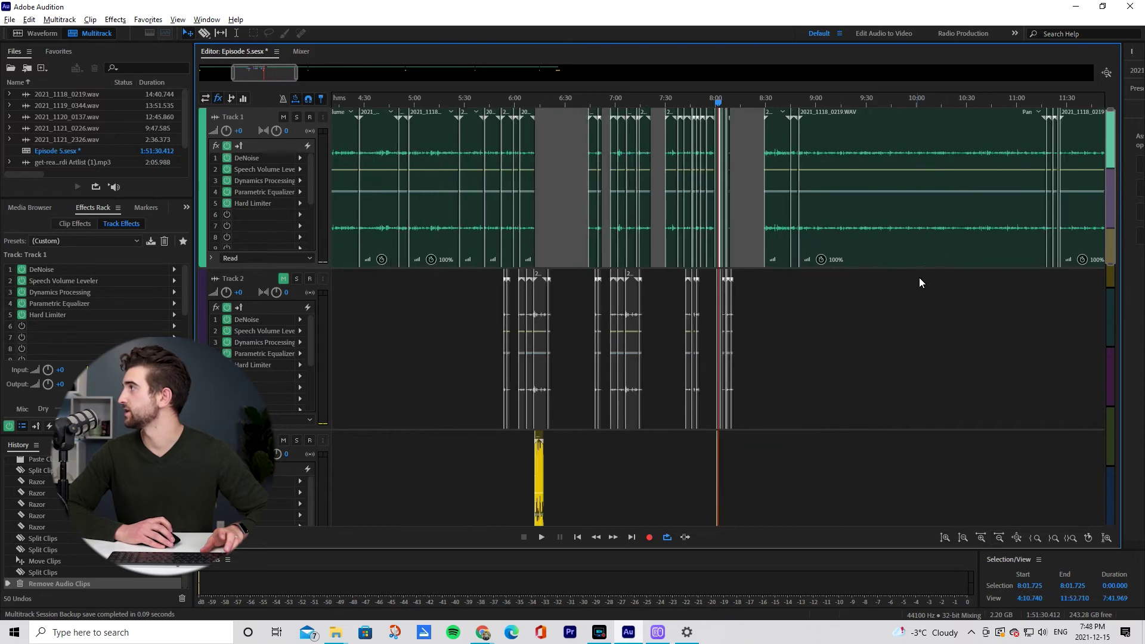
scroll(916, 288, "right", 10)
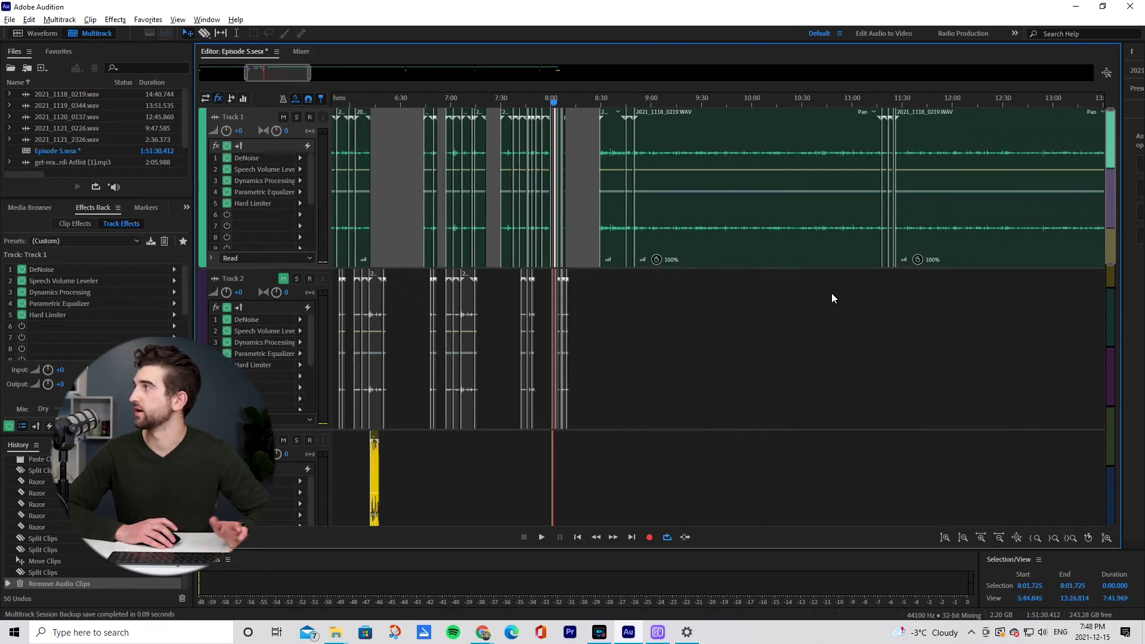
scroll(833, 296, "right", 2)
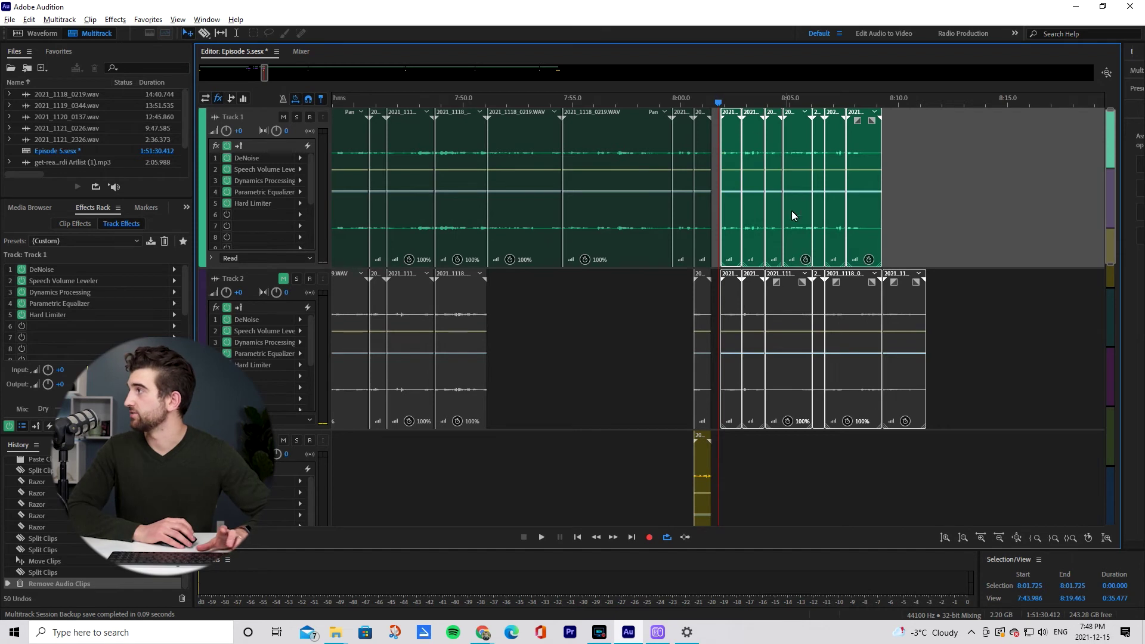
scroll(775, 224, "right", 5)
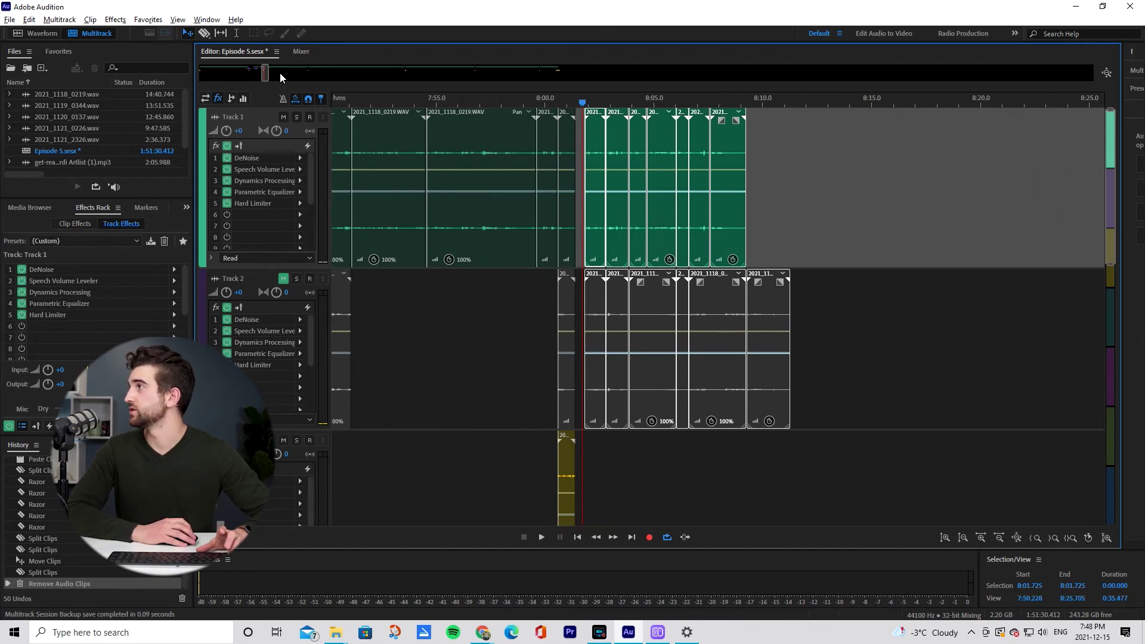
left_click_drag(269, 74, 563, 87)
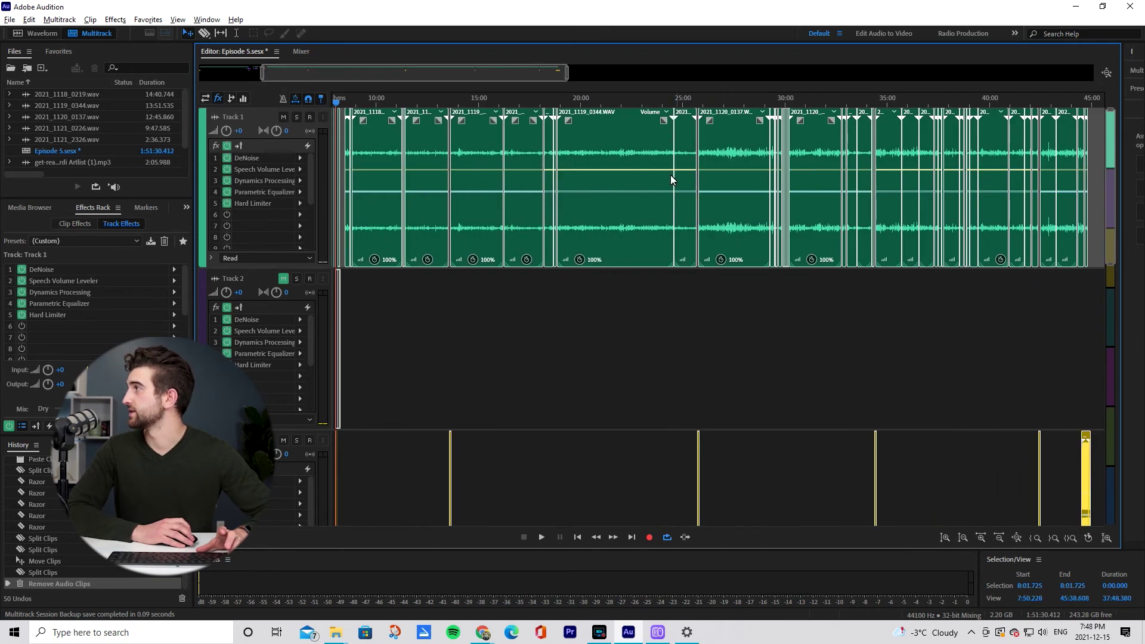
left_click_drag(629, 147, 621, 149)
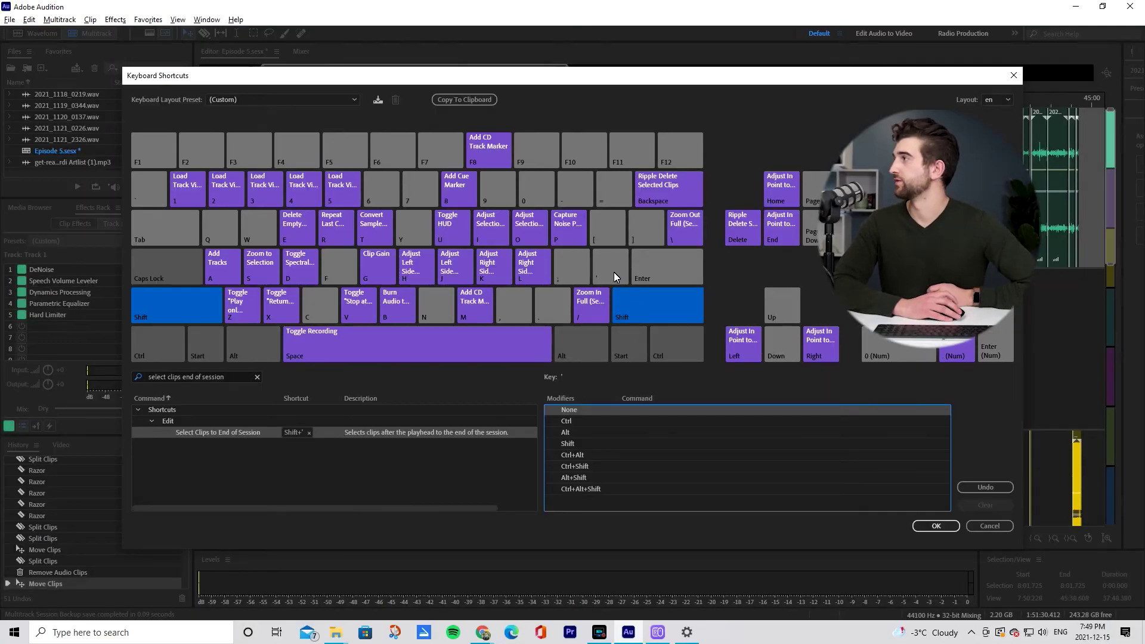
Assign Shift + ' to Select Clips to End of Session in Keyboard Shortcuts.
left_click(624, 272)
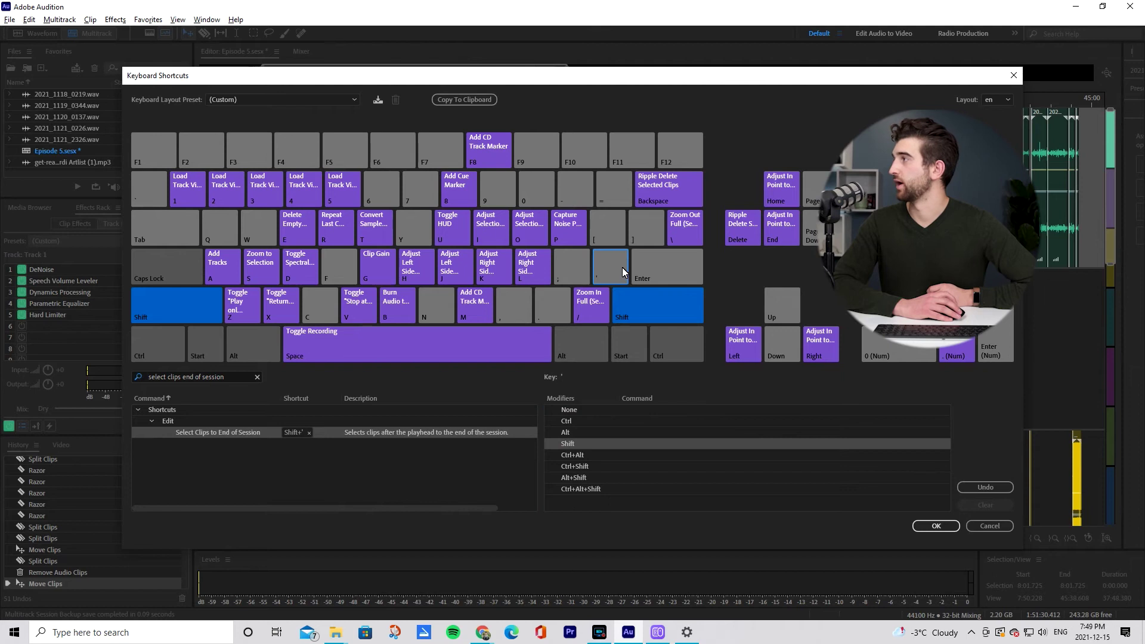
left_click(225, 436)
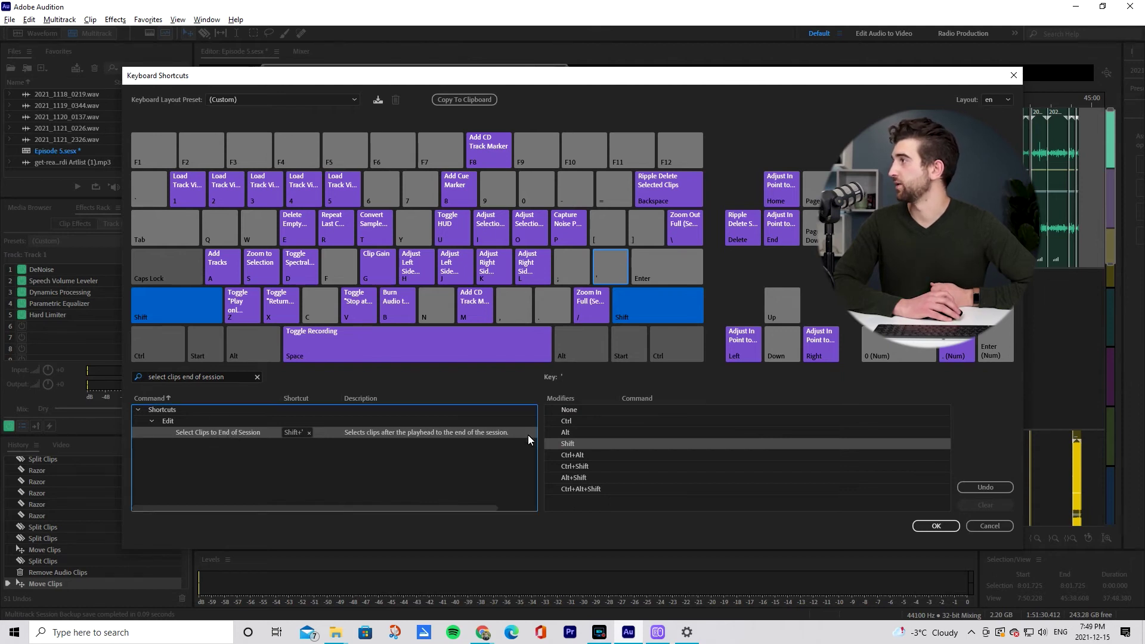
left_click(597, 445)
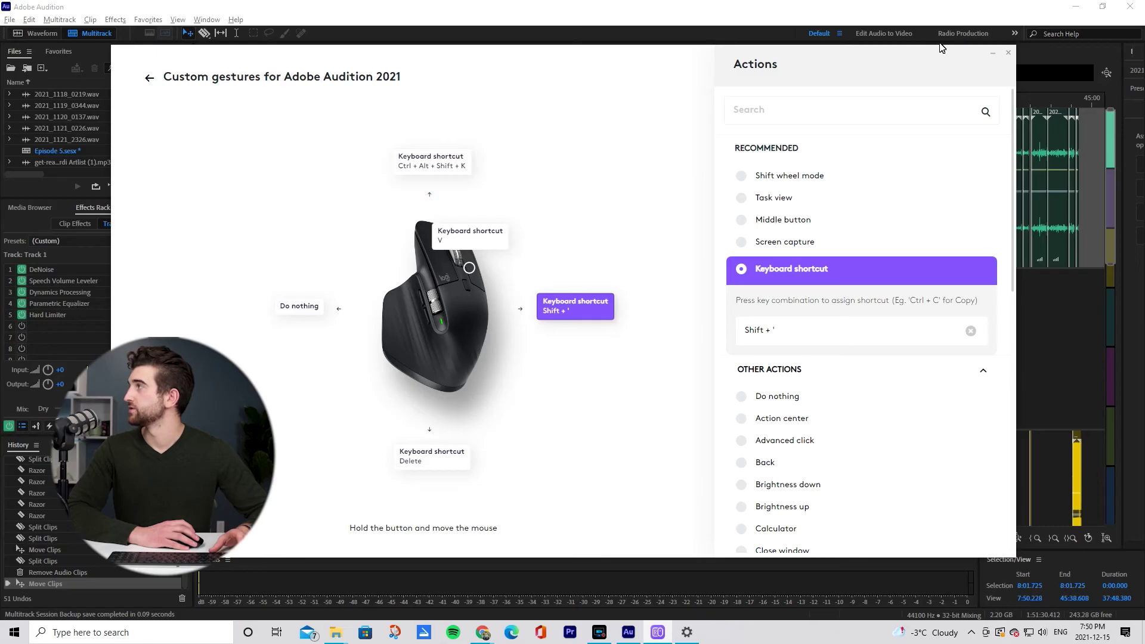
Close Logi Options+ with the Audition gesture set to Shift + ', returning to Audition.
left_click(1008, 53)
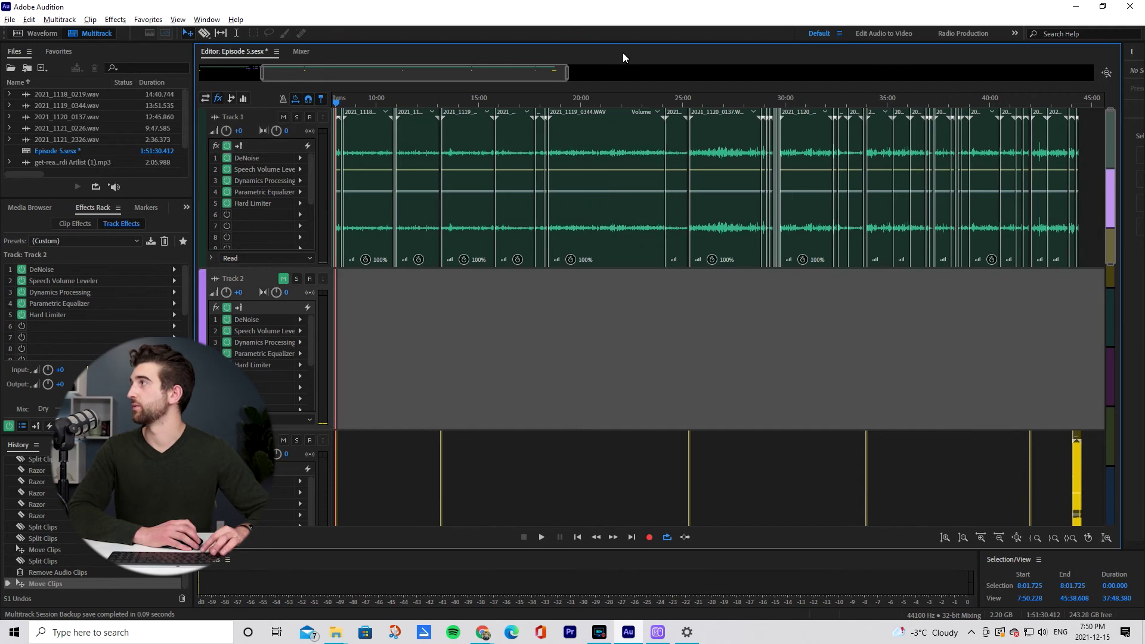
Cut out the unwanted passage near 21:03 on Track 1 and slide later clips left to close the gap.
key("shift+apostrophe")
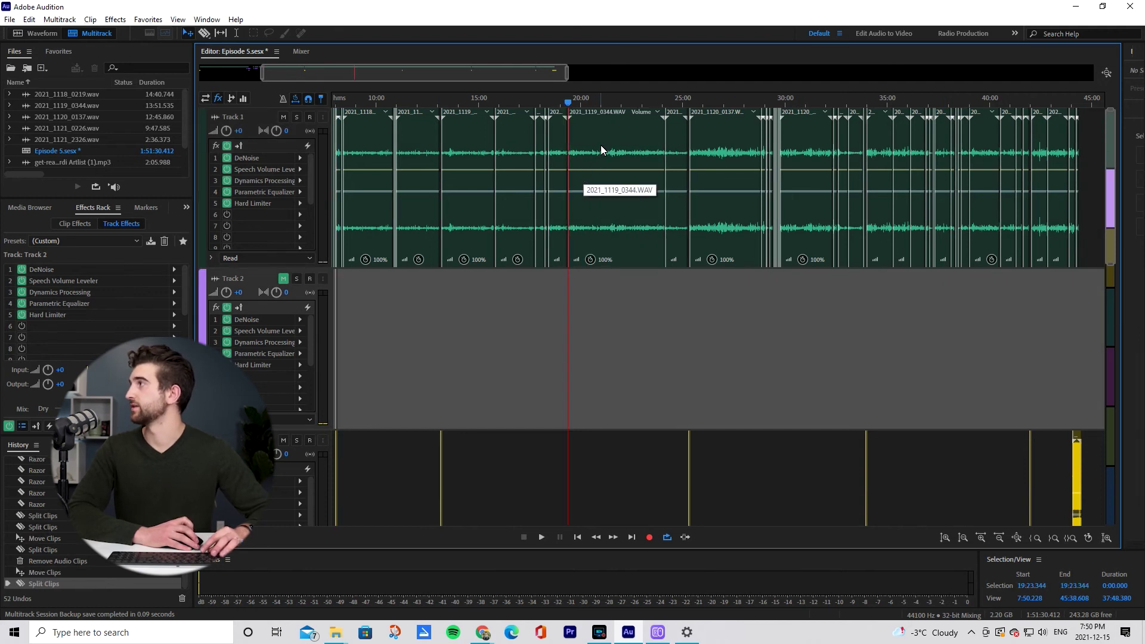
left_click(596, 113)
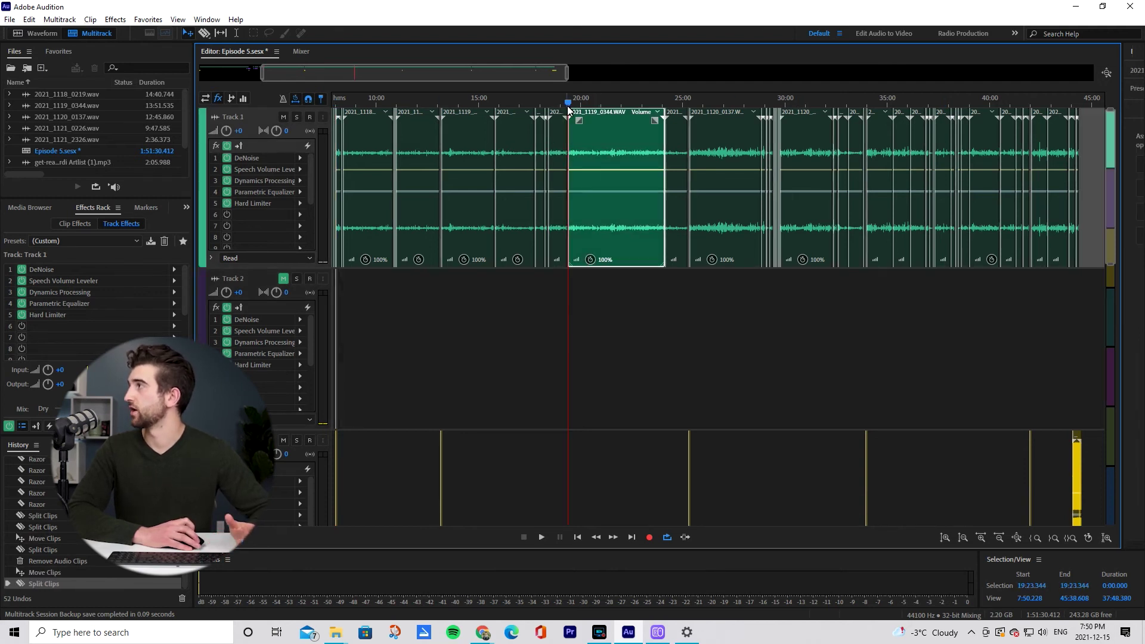
left_click_drag(613, 103, 619, 103)
key("shift+apostrophe")
left_click(593, 161)
key("Delete")
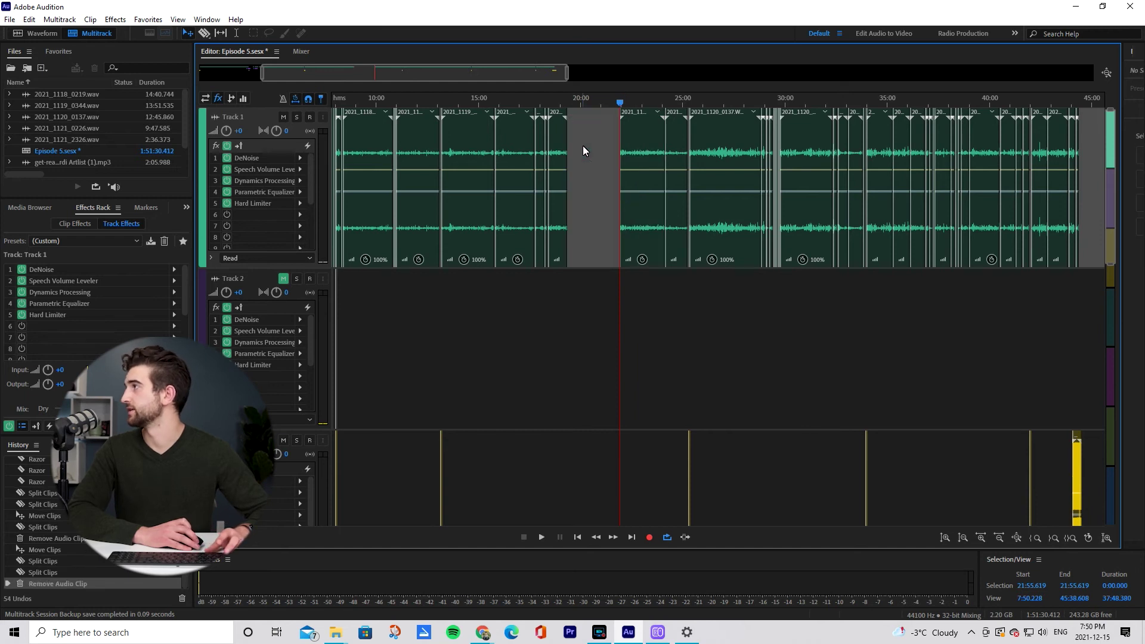
left_click_drag(644, 179, 593, 191)
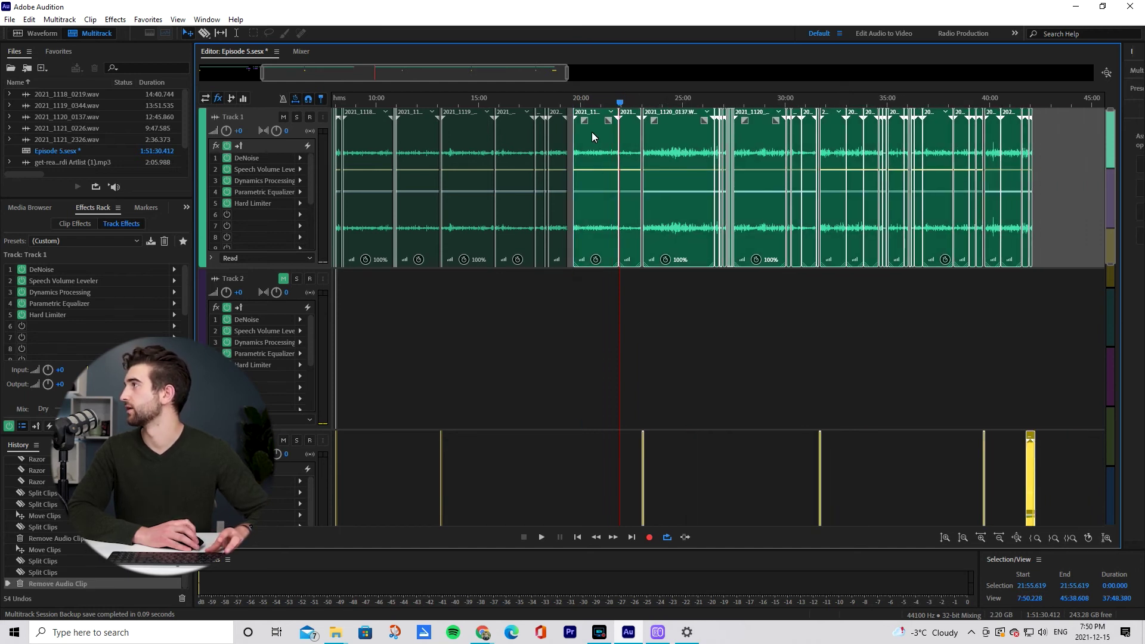
Split off and delete the next two small clips, pulling the later clips left against the playhead.
key("shift+apostrophe")
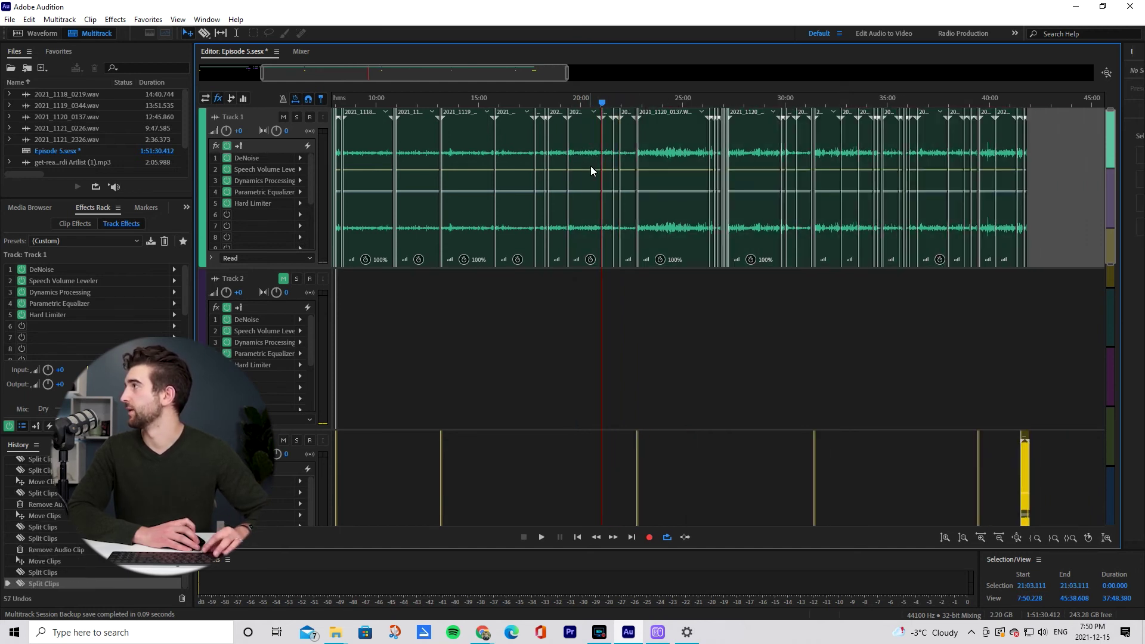
left_click(625, 143, "ctrl")
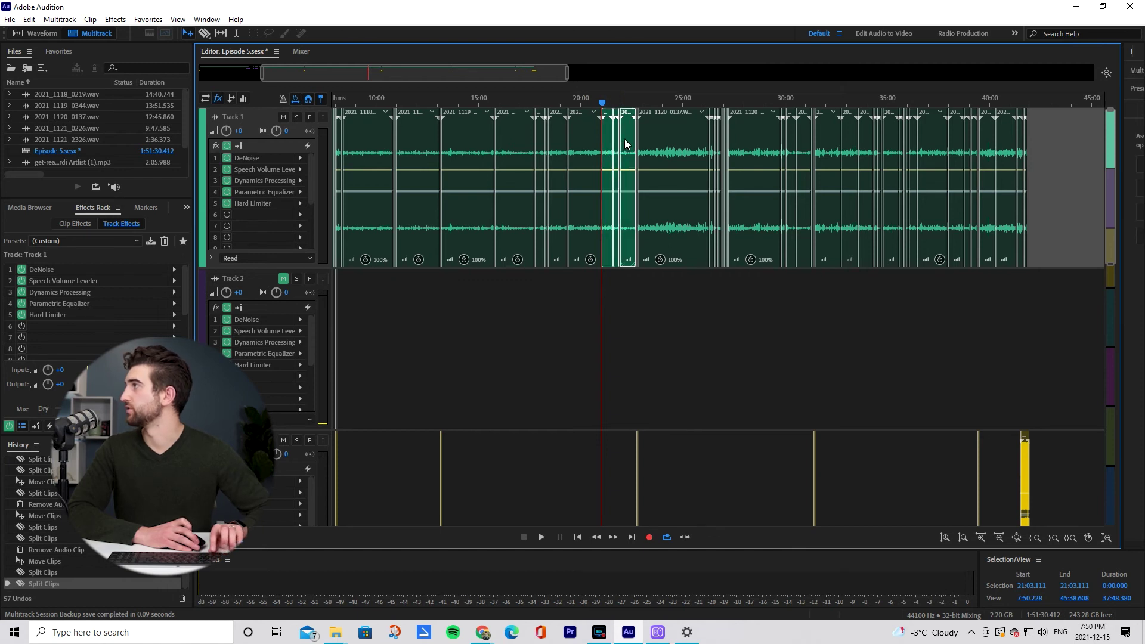
key("Delete")
left_click_drag(642, 146, 621, 144)
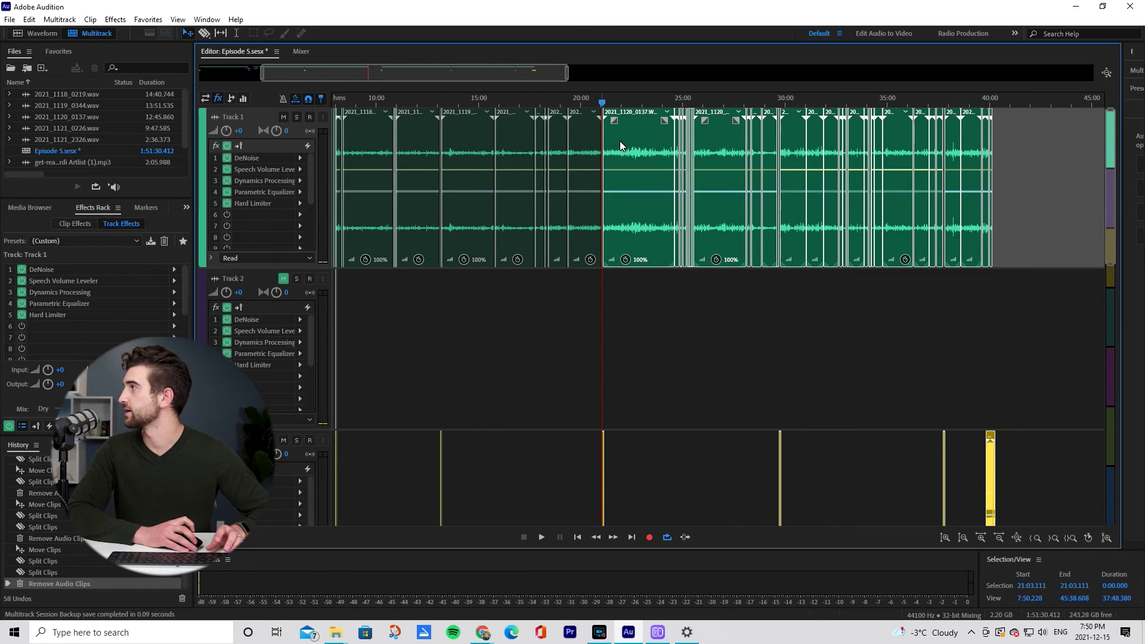
left_click(710, 366)
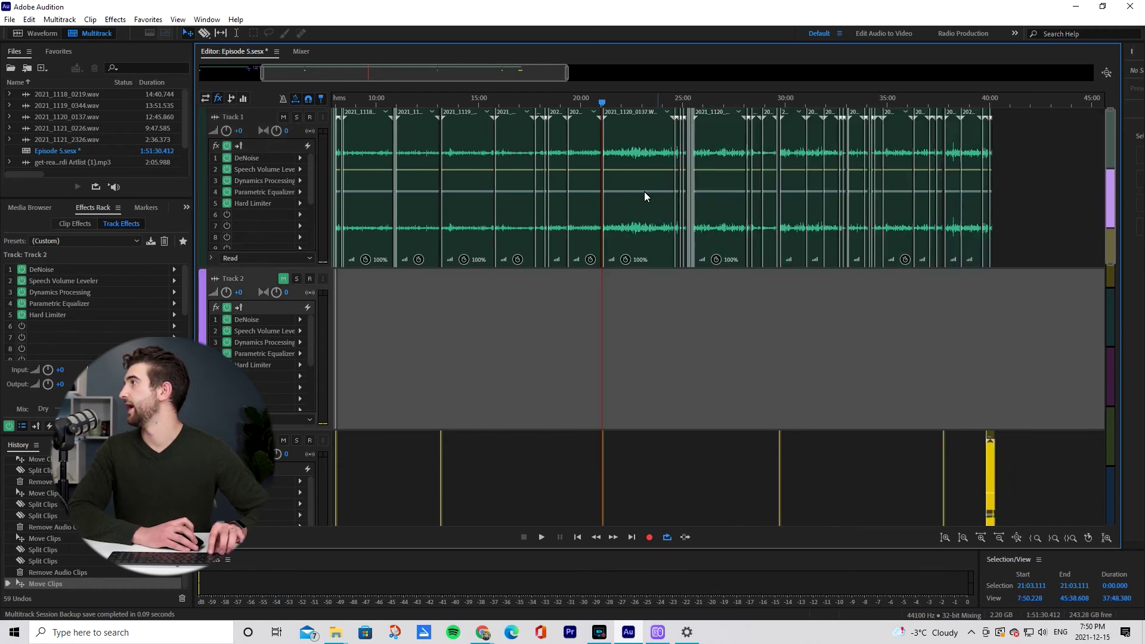
Preview from about 21:59, split Track 1 at 23:16 and delete the following piece, leaving a gap.
left_click(622, 107)
key("space")
left_click(636, 173)
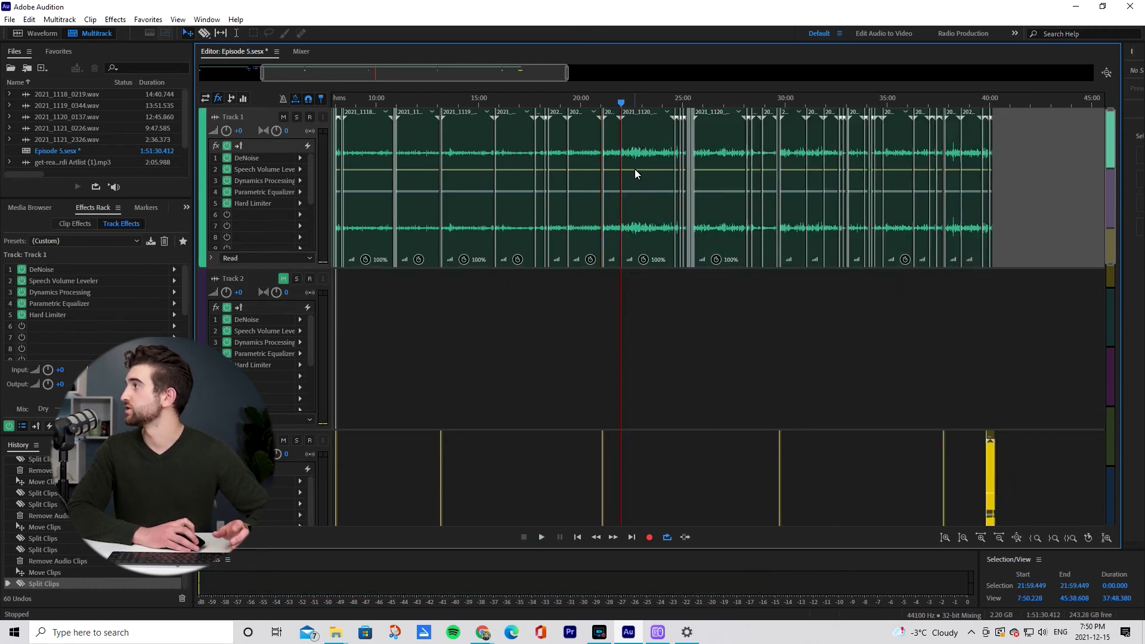
key("ctrl+k")
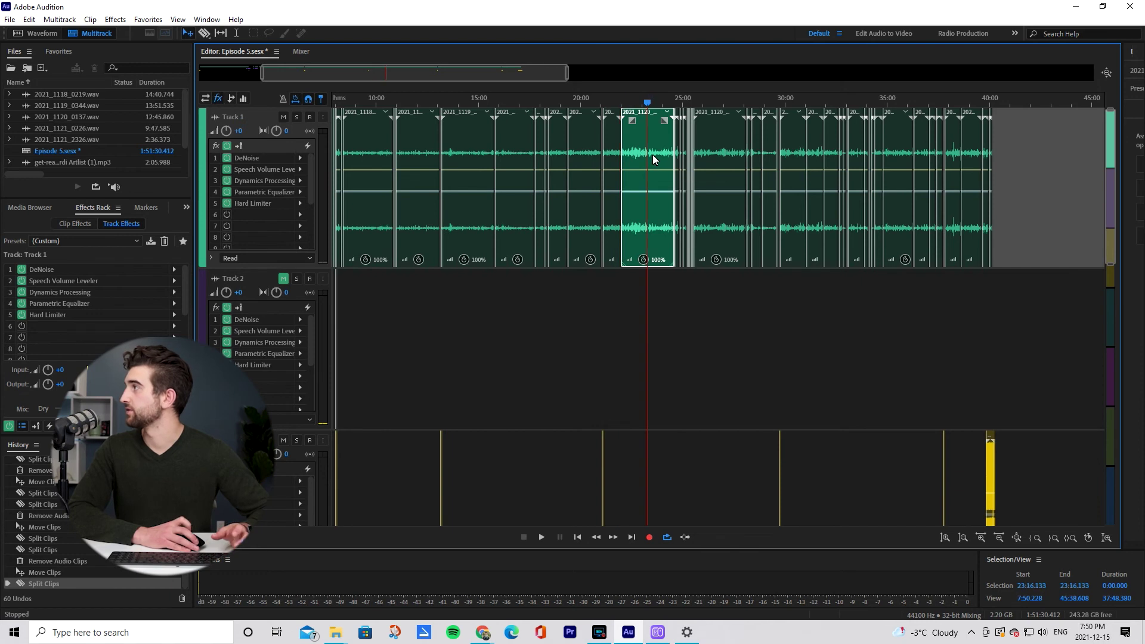
key("ctrl+k")
left_click(656, 164)
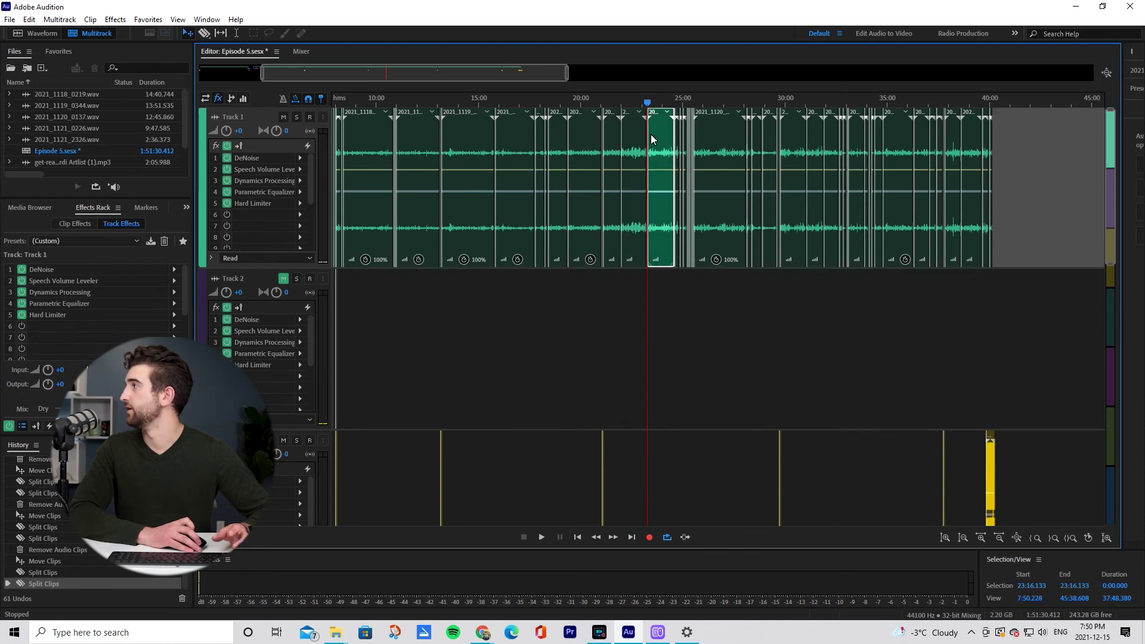
key("Delete")
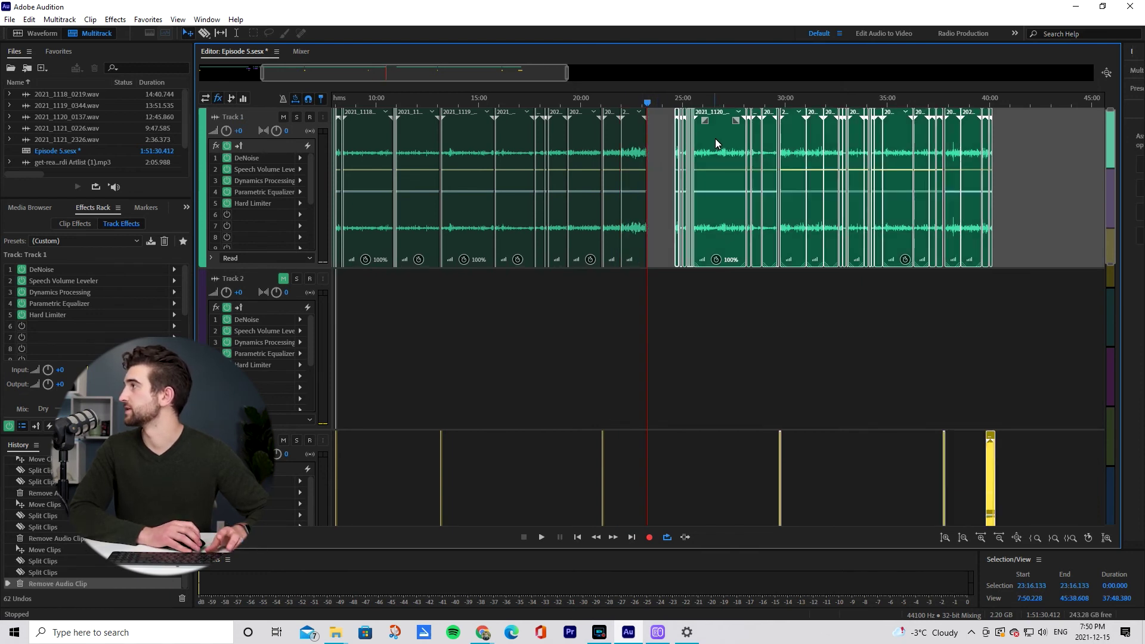